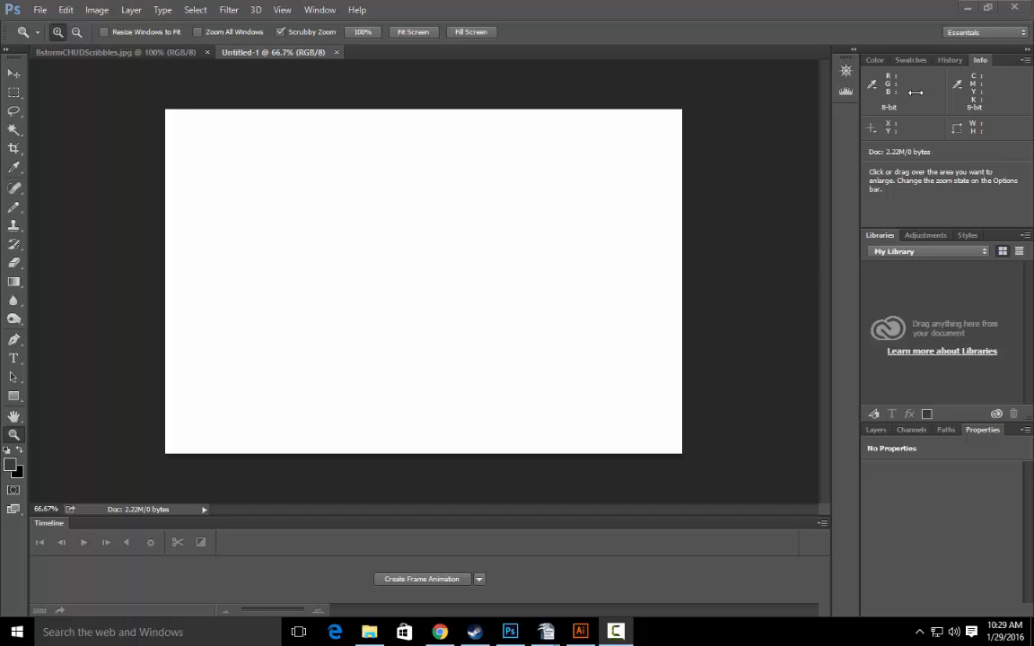
# Look over the level brainstorm notes in BstormCHUDScribbles.jpg and return to the blank Untitled-1 document
pyautogui.click(133, 47)
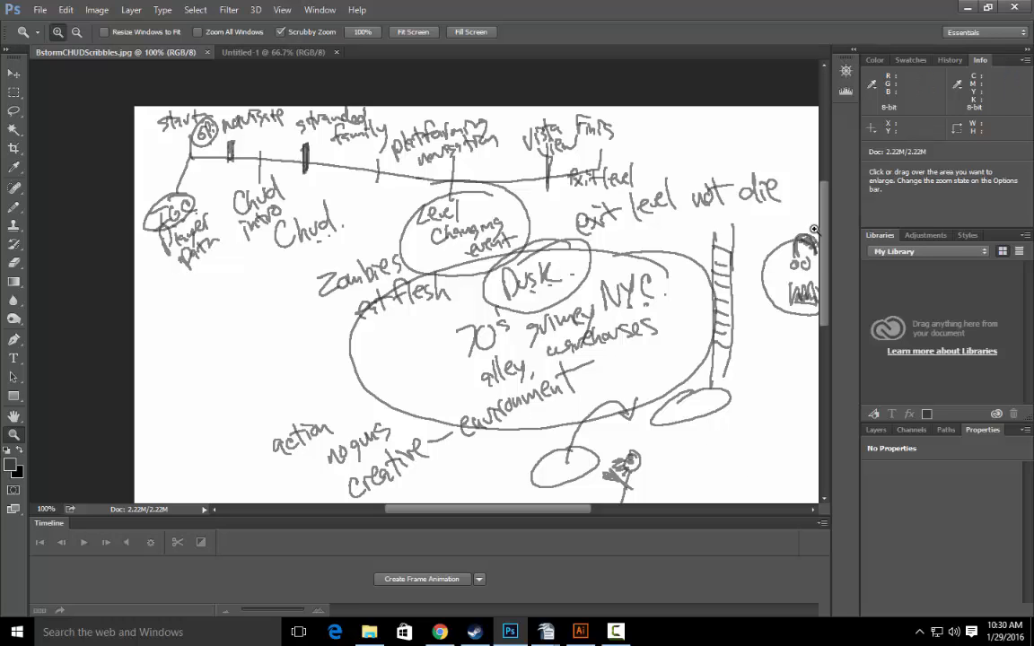
pyautogui.moveTo(825, 234)
pyautogui.mouseDown()
pyautogui.moveTo(850, 316)
pyautogui.moveTo(850, 288)
pyautogui.mouseUp()
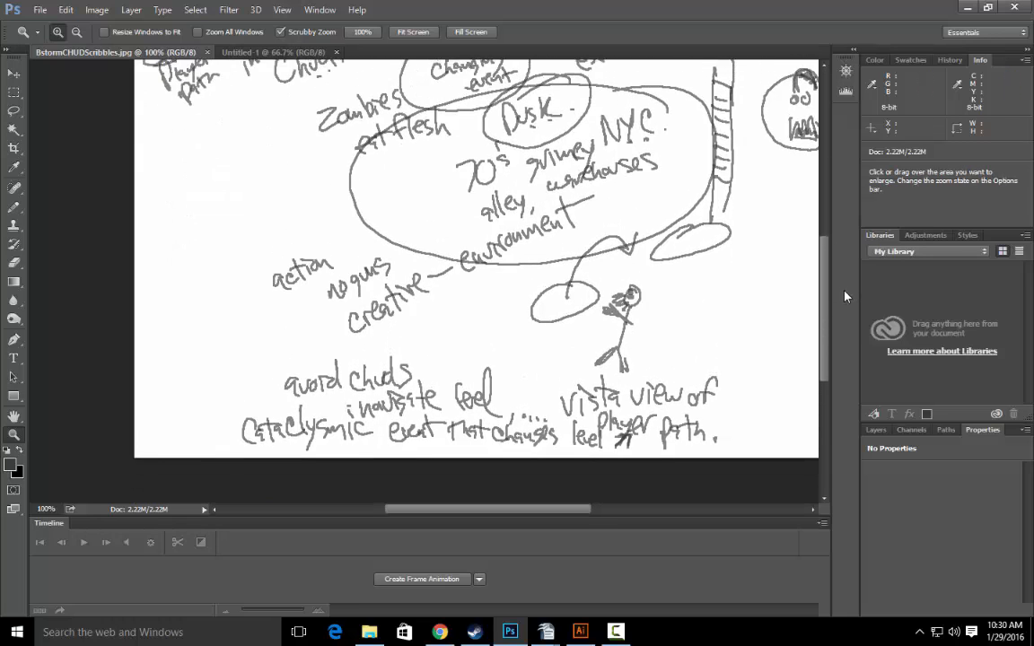
pyautogui.moveTo(554, 518)
pyautogui.mouseDown()
pyautogui.moveTo(615, 515)
pyautogui.moveTo(554, 510)
pyautogui.moveTo(568, 512)
pyautogui.mouseUp()
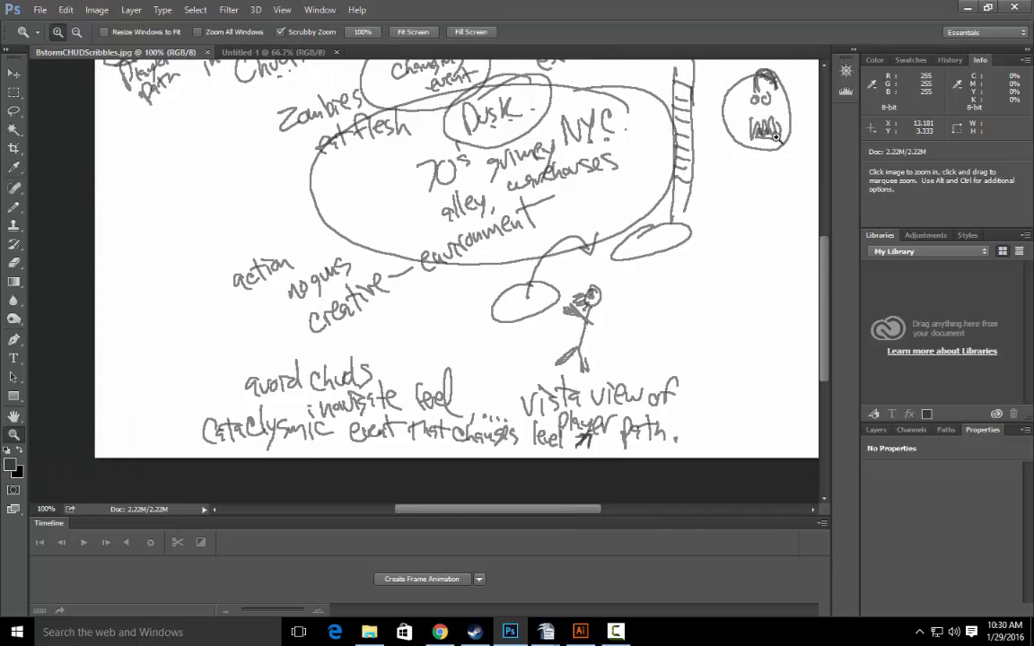
pyautogui.moveTo(825, 278); pyautogui.dragTo(820, 229)
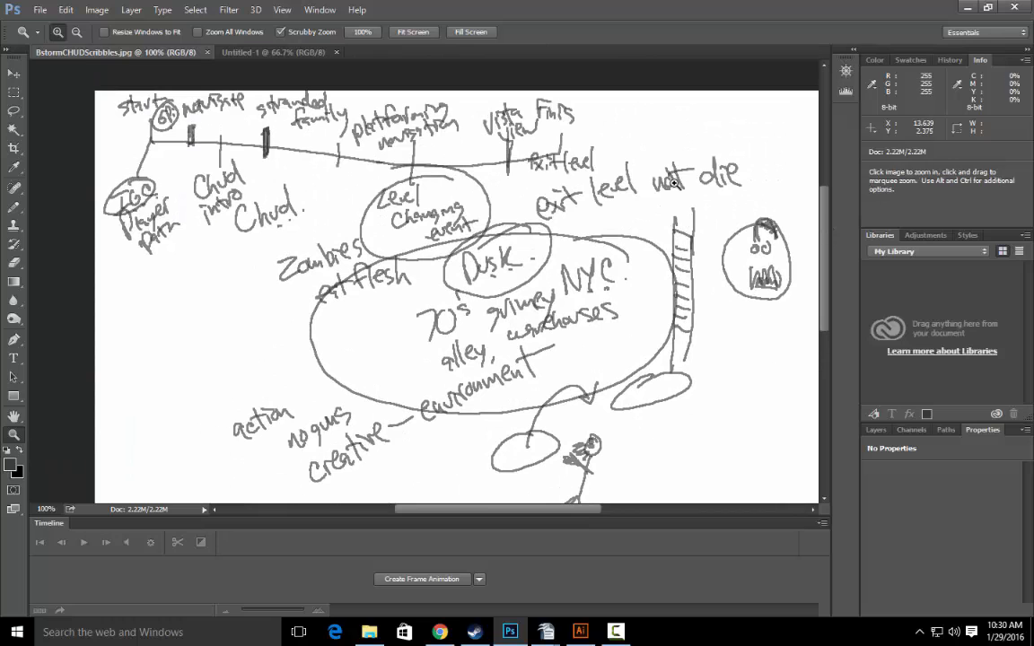
pyautogui.click(297, 54)
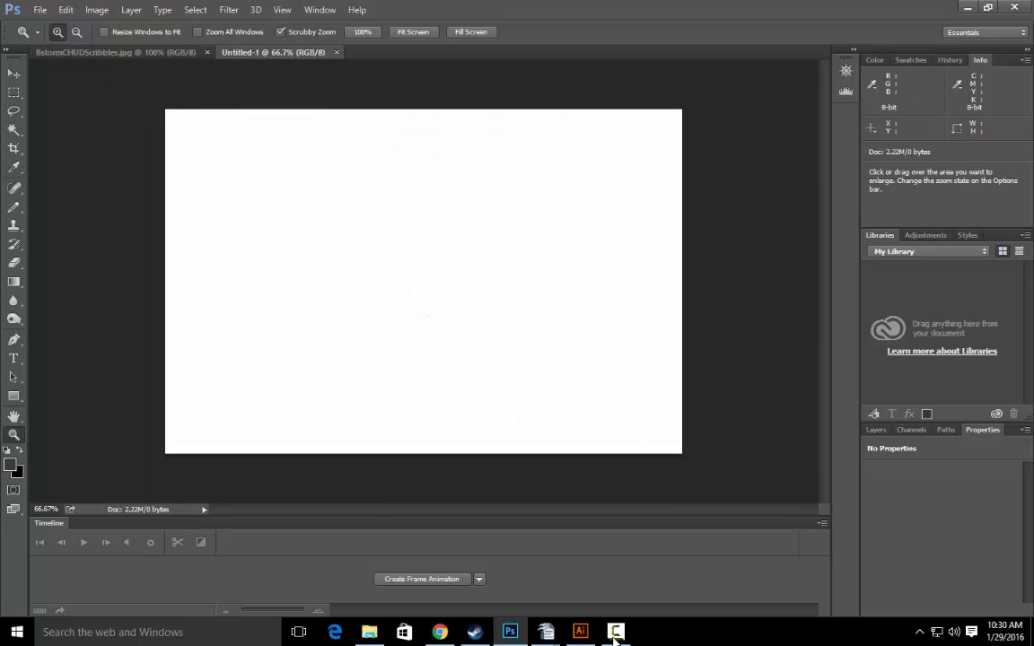
# View the C.H.U.D. timeline in Illustrator and switch to GAM370_RoughWalkThrough_CHUD_EXAMPLE_Version1.doc in OpenOffice Writer
pyautogui.click(583, 635)
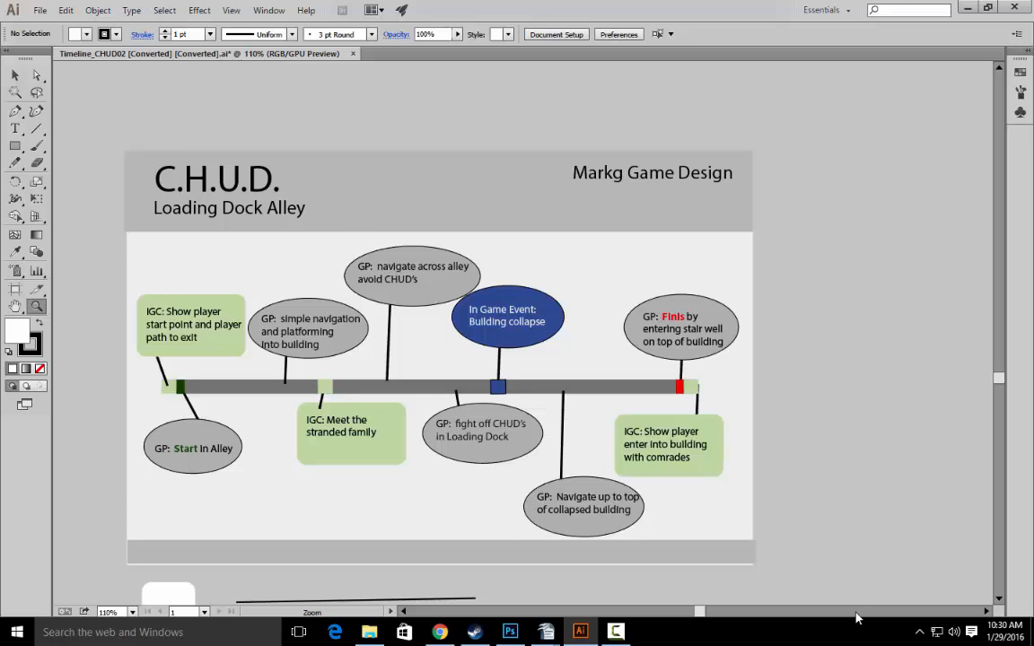
pyautogui.moveTo(538, 631)
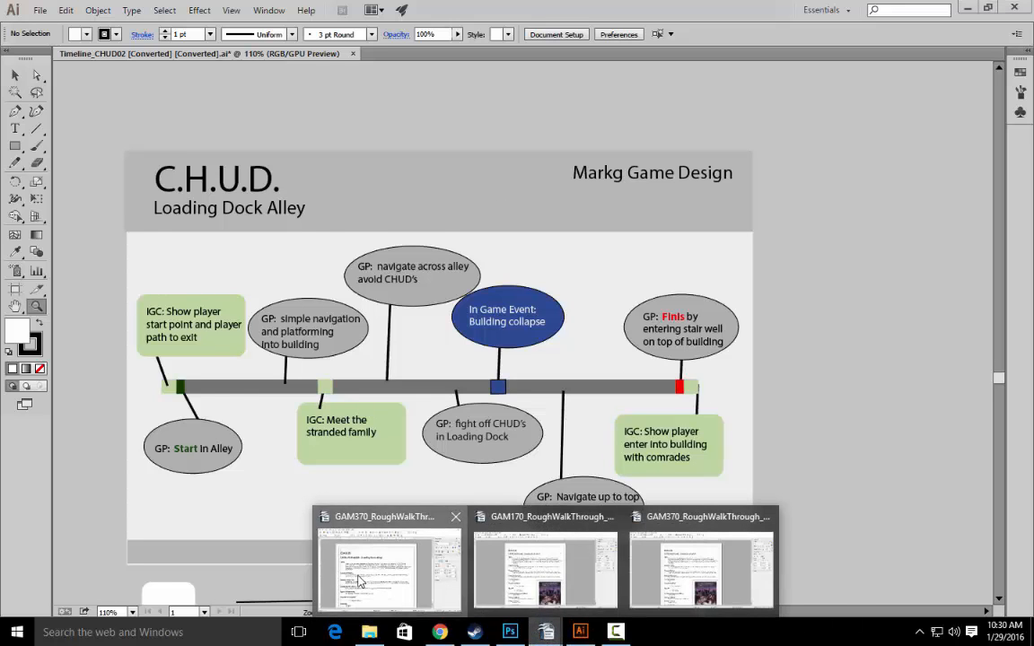
pyautogui.click(327, 525)
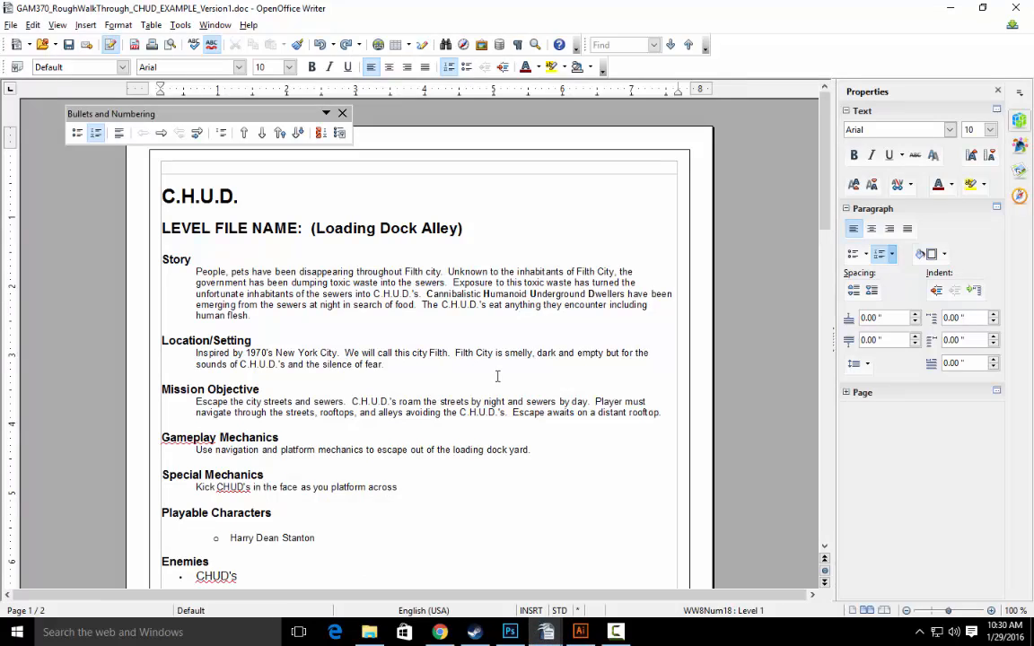
# Read through the Loading Dock Alley document, focusing on the numbered Mission Walk Through steps on both pages
pyautogui.scroll(-10, 497, 376)
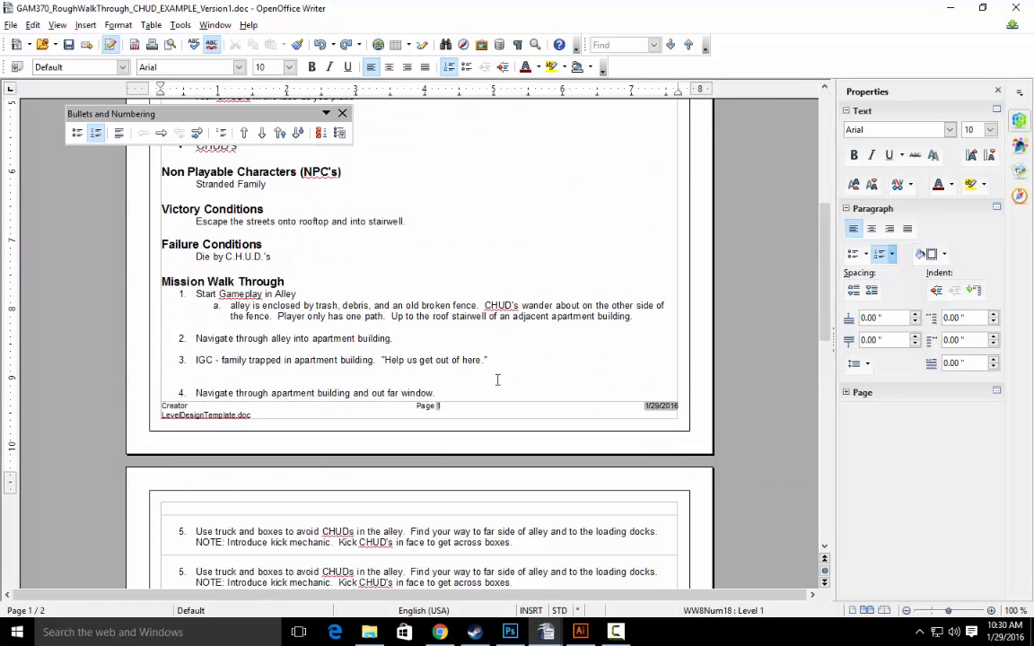
pyautogui.scroll(-3, 498, 380)
pyautogui.scroll(4, 498, 380)
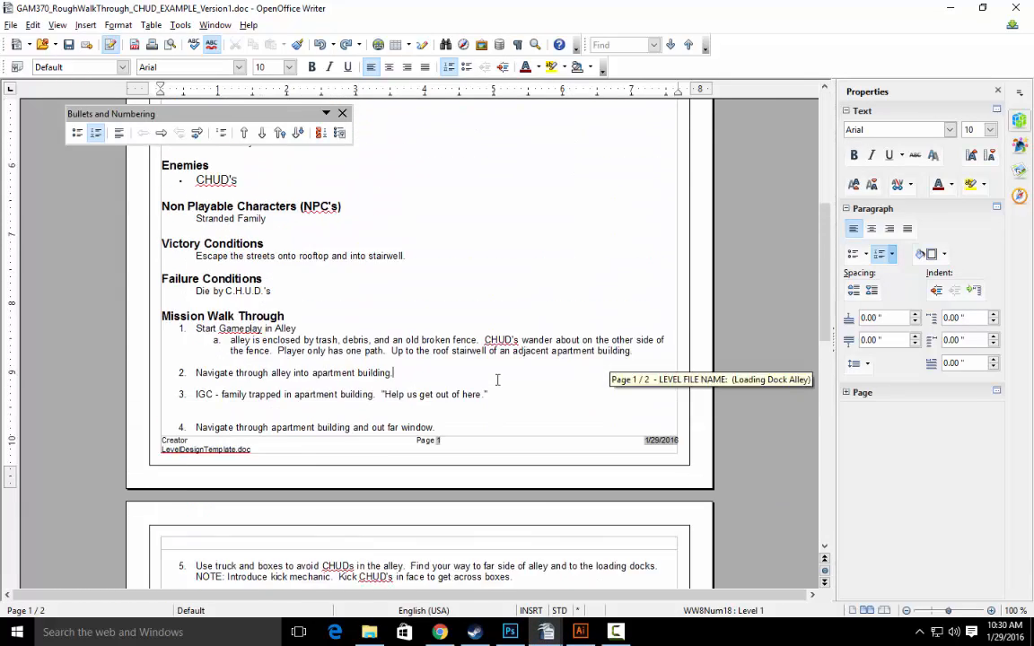
pyautogui.scroll(1, 497, 379)
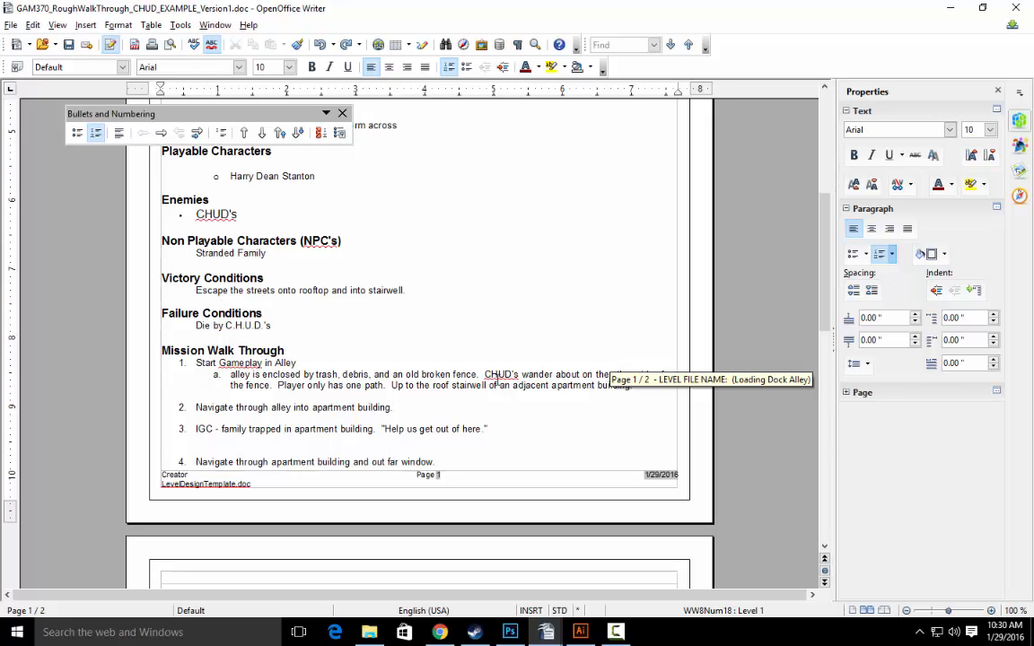
pyautogui.scroll(-5, 497, 380)
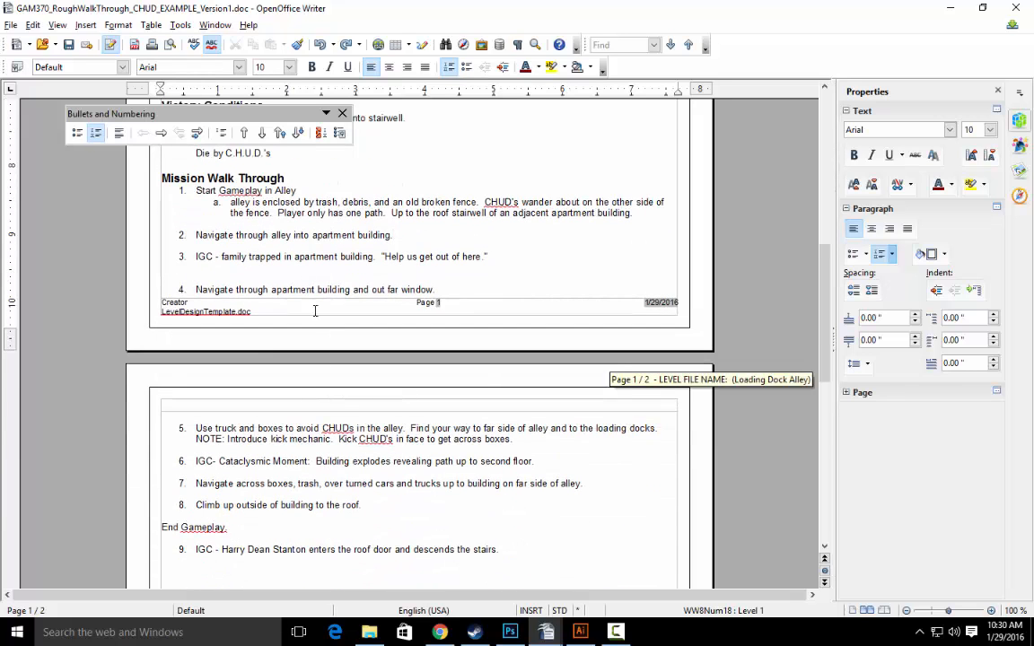
pyautogui.click(233, 426)
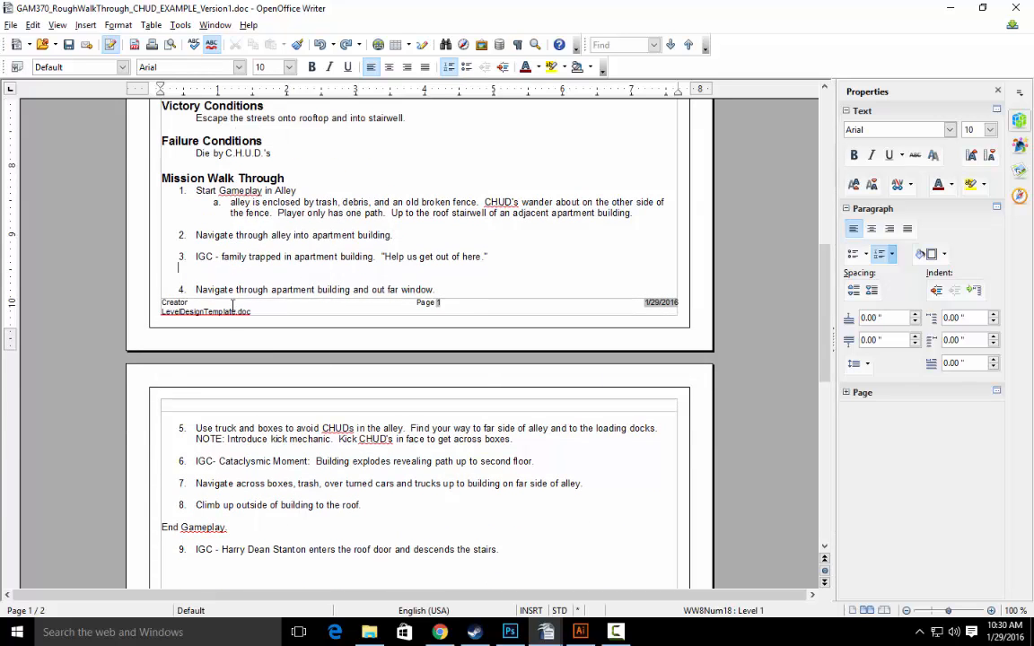
pyautogui.click(233, 427)
pyautogui.click(252, 521)
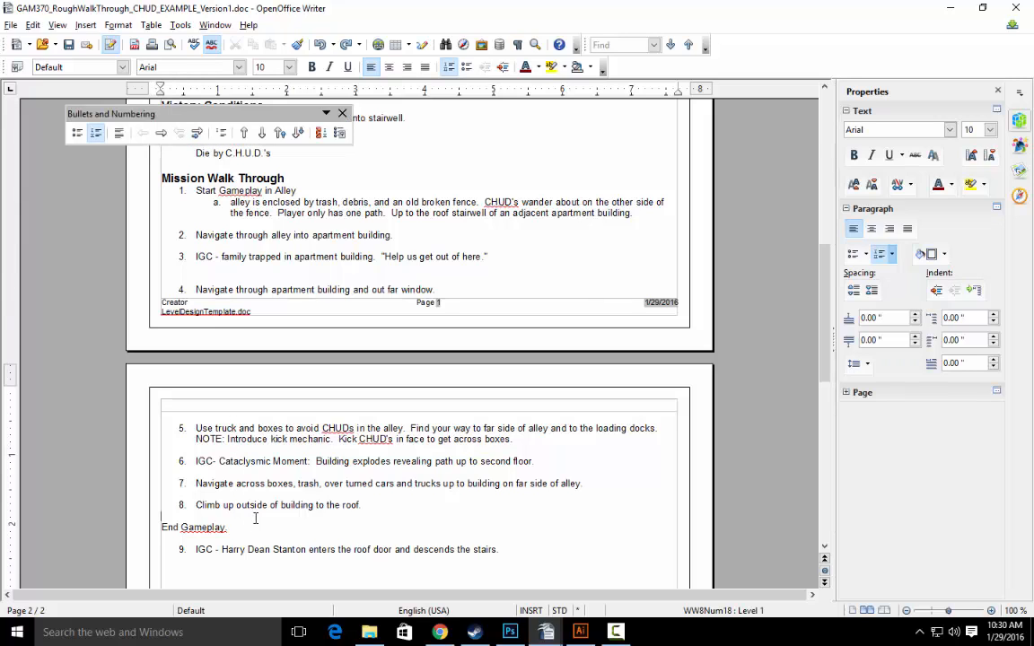
pyautogui.click(458, 521)
pyautogui.click(281, 256)
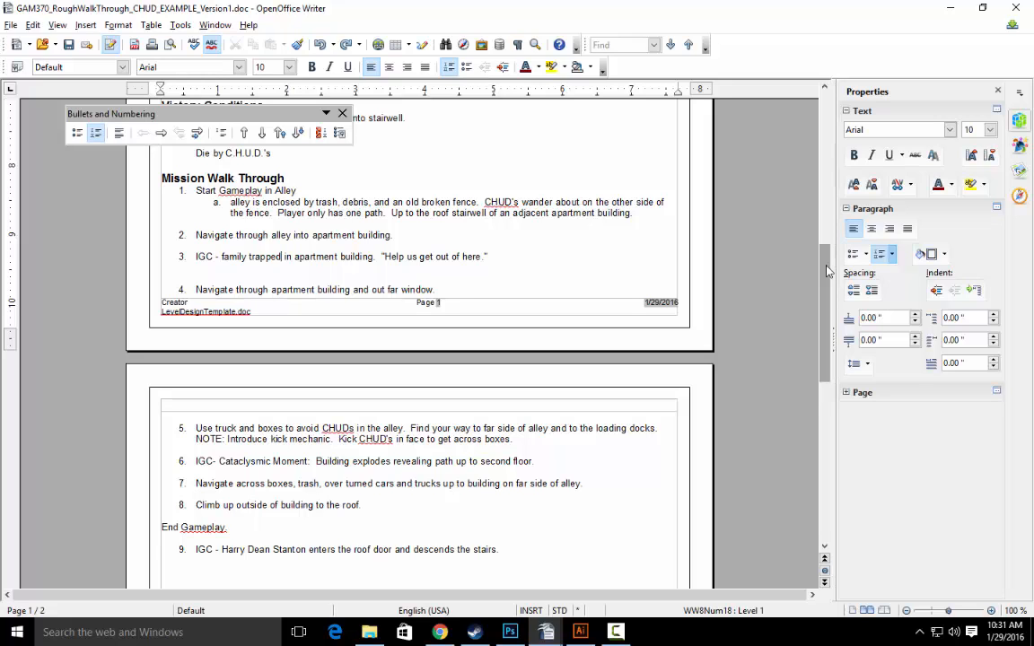
# Dock the floating Bullets and Numbering toolbar beneath the formatting toolbar, keeping the Mission Walk Through section in view
pyautogui.moveTo(178, 108); pyautogui.dragTo(155, 79)
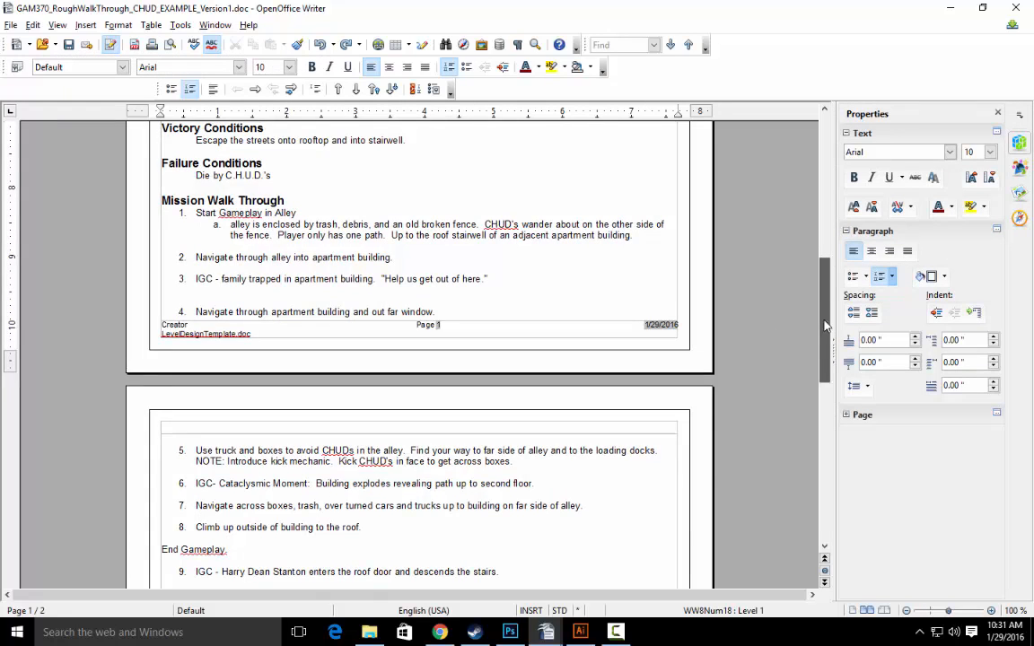
pyautogui.moveTo(825, 320)
pyautogui.mouseDown()
pyautogui.moveTo(826, 199)
pyautogui.moveTo(825, 398)
pyautogui.moveTo(824, 340)
pyautogui.mouseUp()
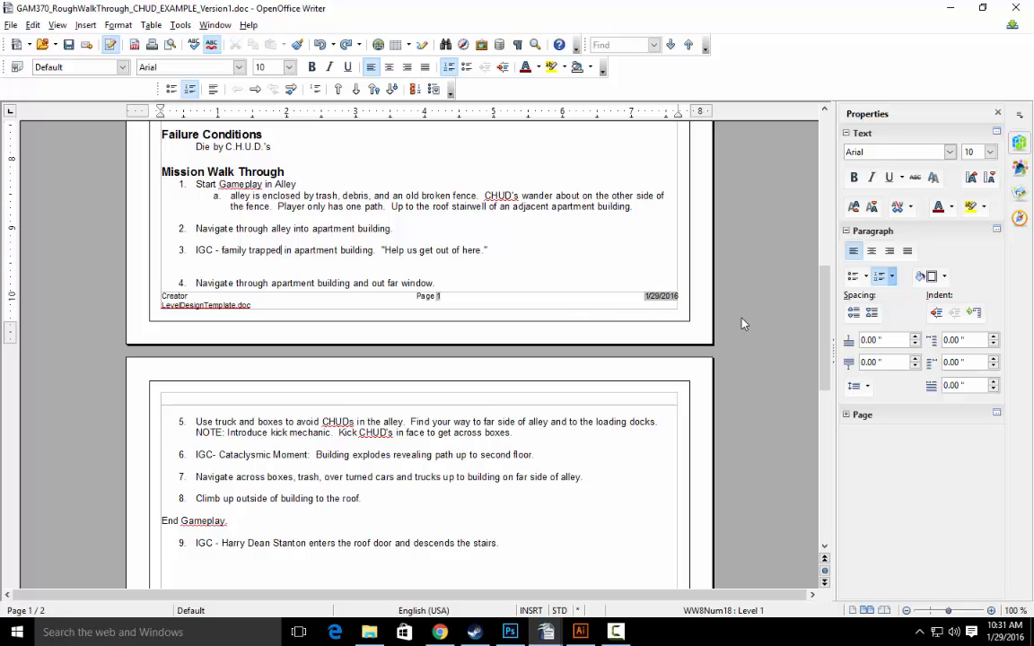
pyautogui.moveTo(823, 320); pyautogui.dragTo(822, 310)
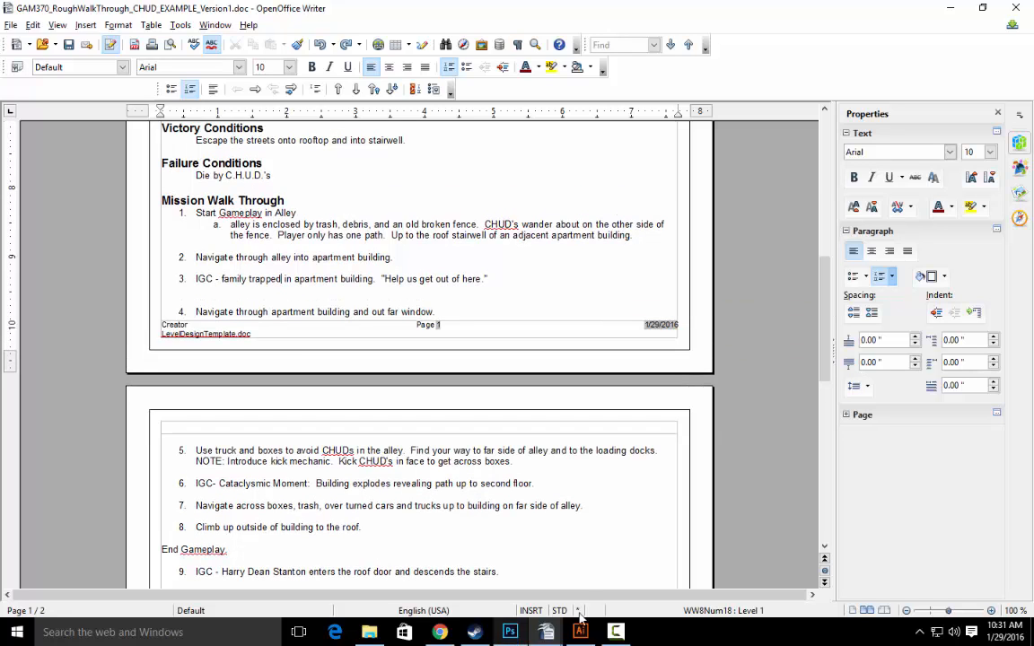
# Switch to Photoshop and sketch a CHUD head with round eyes and jagged teeth in the lower right of Untitled-1, using the 3 px Pencil
pyautogui.click(520, 632)
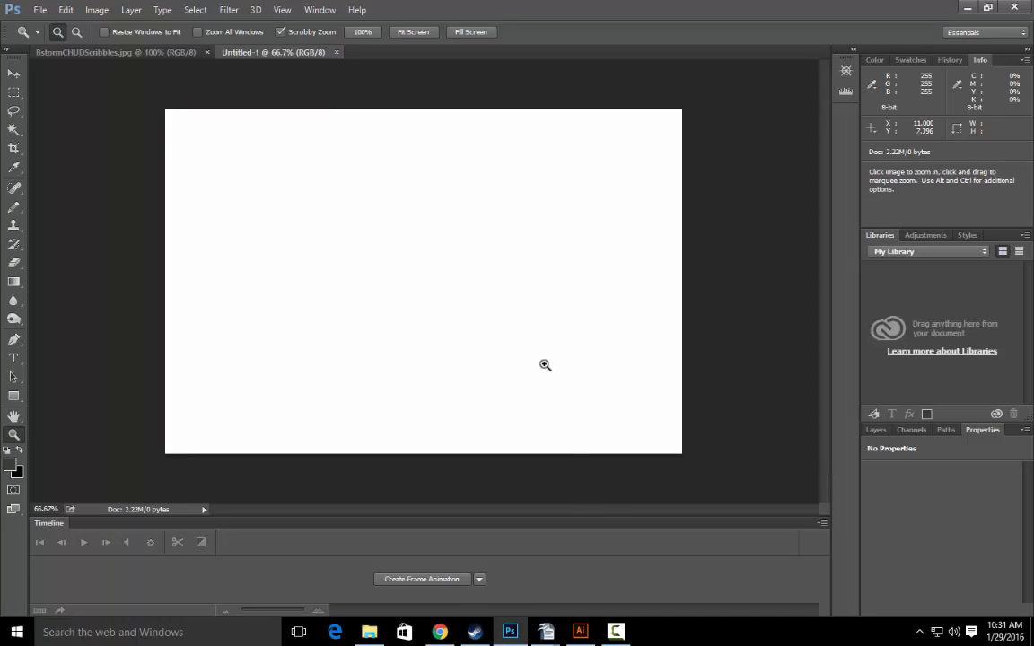
pyautogui.press('b')
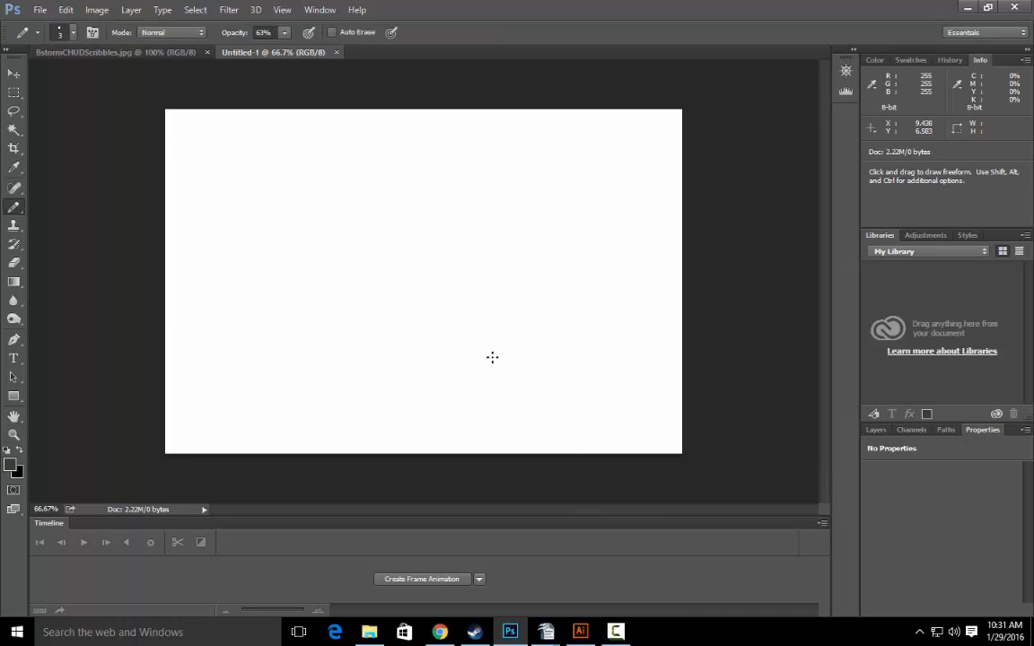
pyautogui.press('z')
pyautogui.click(530, 412)
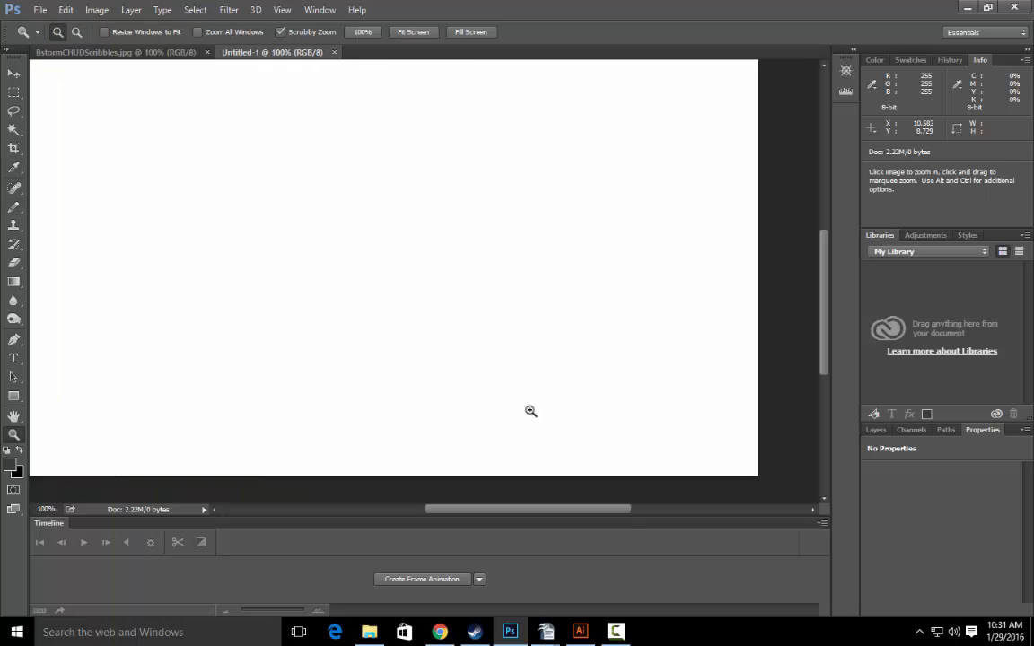
pyautogui.press('space')
pyautogui.moveTo(520, 327)
pyautogui.mouseDown()
pyautogui.moveTo(593, 380)
pyautogui.moveTo(542, 392)
pyautogui.moveTo(567, 402)
pyautogui.moveTo(570, 388)
pyautogui.mouseUp()
pyautogui.press('b')
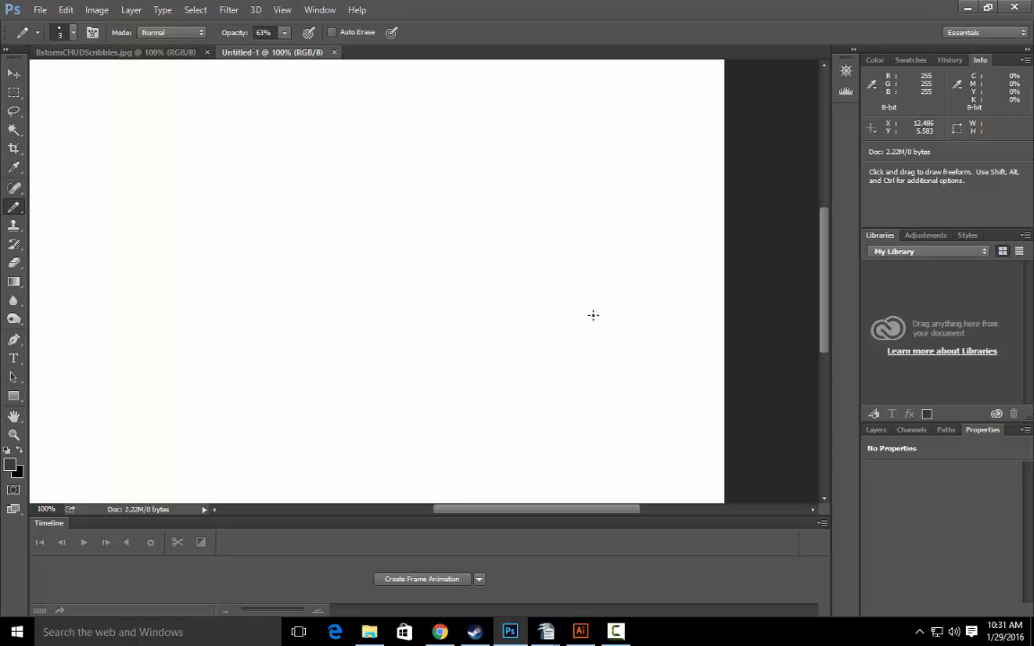
pyautogui.moveTo(594, 306)
pyautogui.mouseDown()
pyautogui.moveTo(571, 347)
pyautogui.moveTo(582, 403)
pyautogui.moveTo(595, 421)
pyautogui.moveTo(627, 431)
pyautogui.moveTo(641, 377)
pyautogui.moveTo(611, 306)
pyautogui.mouseUp()
pyautogui.moveTo(599, 356); pyautogui.dragTo(596, 355)
pyautogui.moveTo(612, 355)
pyautogui.mouseDown()
pyautogui.moveTo(612, 388)
pyautogui.moveTo(621, 388)
pyautogui.moveTo(605, 412)
pyautogui.moveTo(618, 405)
pyautogui.moveTo(614, 415)
pyautogui.mouseUp()
pyautogui.moveTo(592, 306); pyautogui.dragTo(634, 314)
# Dot spots on the CHUD's face and draw its torso with two raised, clawed arms
pyautogui.click(608, 340)
pyautogui.click(622, 341)
pyautogui.click(634, 351)
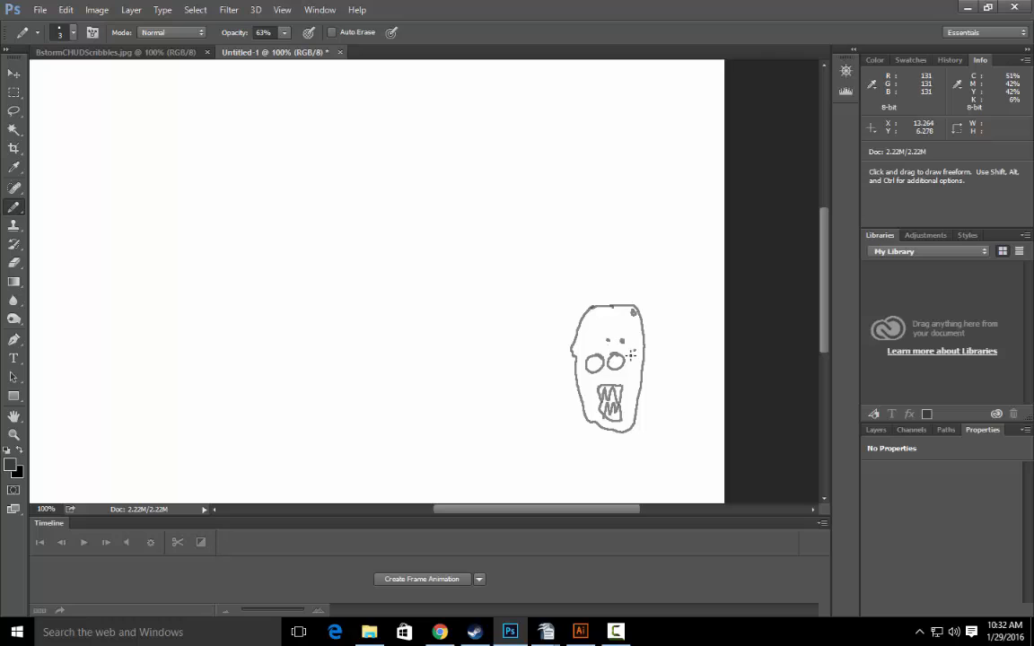
pyautogui.click(633, 380)
pyautogui.moveTo(590, 434)
pyautogui.mouseDown()
pyautogui.moveTo(494, 373)
pyautogui.moveTo(457, 404)
pyautogui.moveTo(508, 396)
pyautogui.moveTo(546, 456)
pyautogui.moveTo(603, 503)
pyautogui.mouseUp()
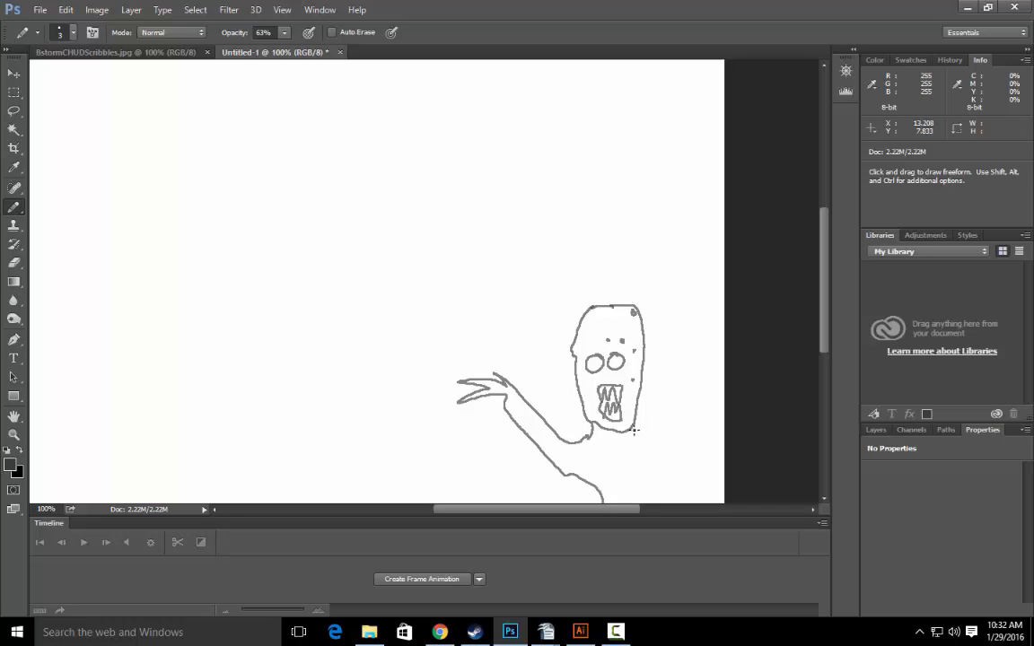
pyautogui.moveTo(636, 440)
pyautogui.mouseDown()
pyautogui.moveTo(686, 386)
pyautogui.moveTo(694, 419)
pyautogui.moveTo(648, 503)
pyautogui.mouseUp()
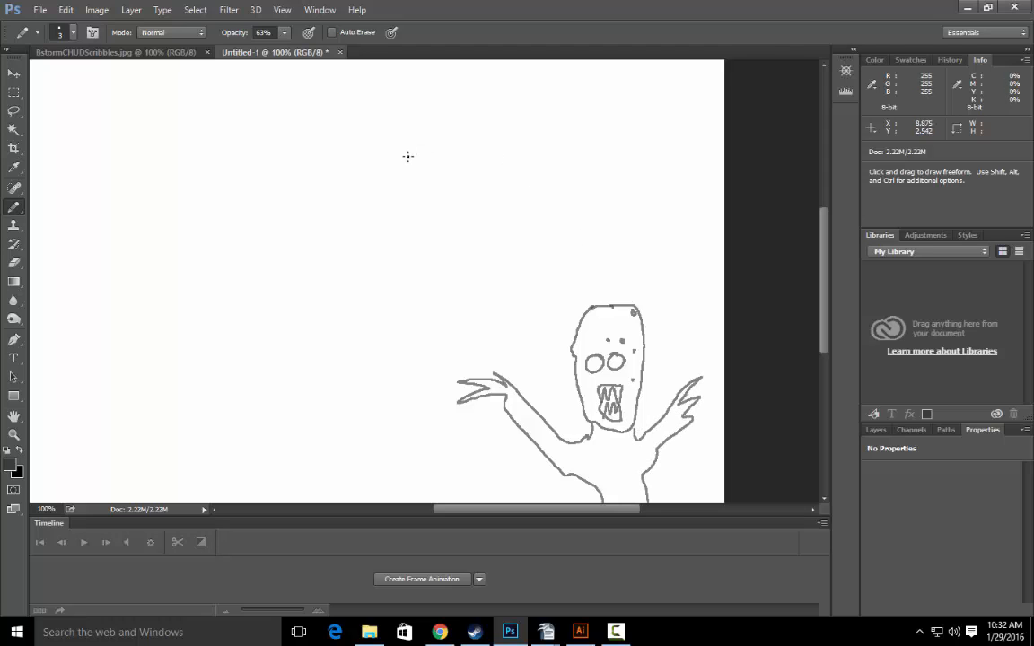
# Sketch a three-dimensional box in perspective above and left of the CHUD figure
pyautogui.moveTo(408, 156)
pyautogui.mouseDown()
pyautogui.moveTo(387, 187)
pyautogui.moveTo(427, 185)
pyautogui.moveTo(443, 147)
pyautogui.moveTo(406, 154)
pyautogui.mouseUp()
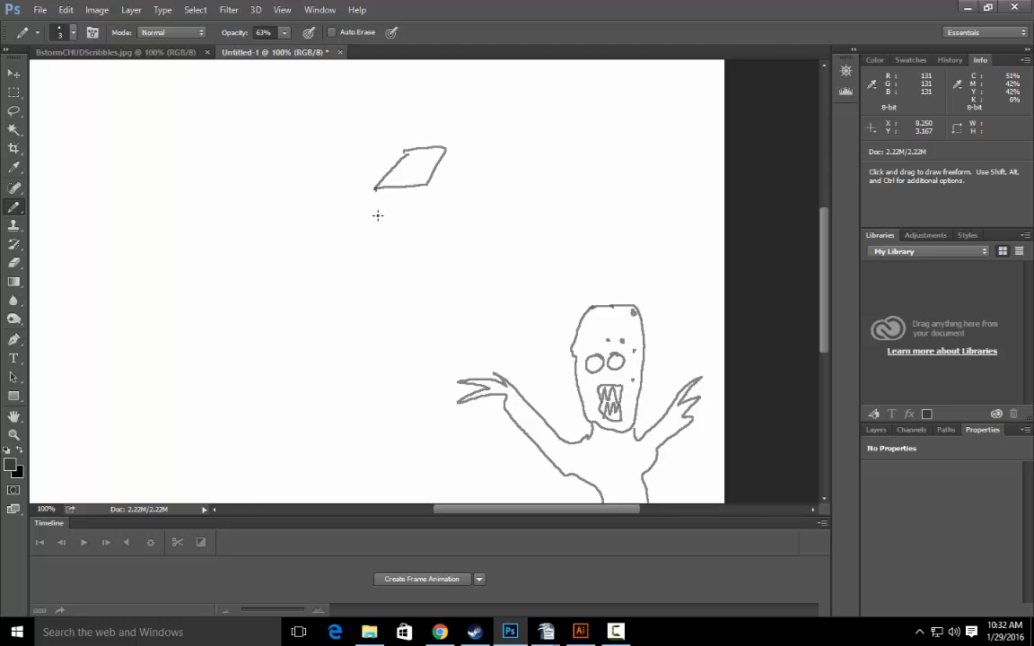
pyautogui.moveTo(376, 190); pyautogui.dragTo(378, 231)
pyautogui.moveTo(428, 187)
pyautogui.mouseDown()
pyautogui.moveTo(426, 227)
pyautogui.moveTo(381, 232)
pyautogui.mouseUp()
pyautogui.moveTo(436, 207); pyautogui.dragTo(435, 224)
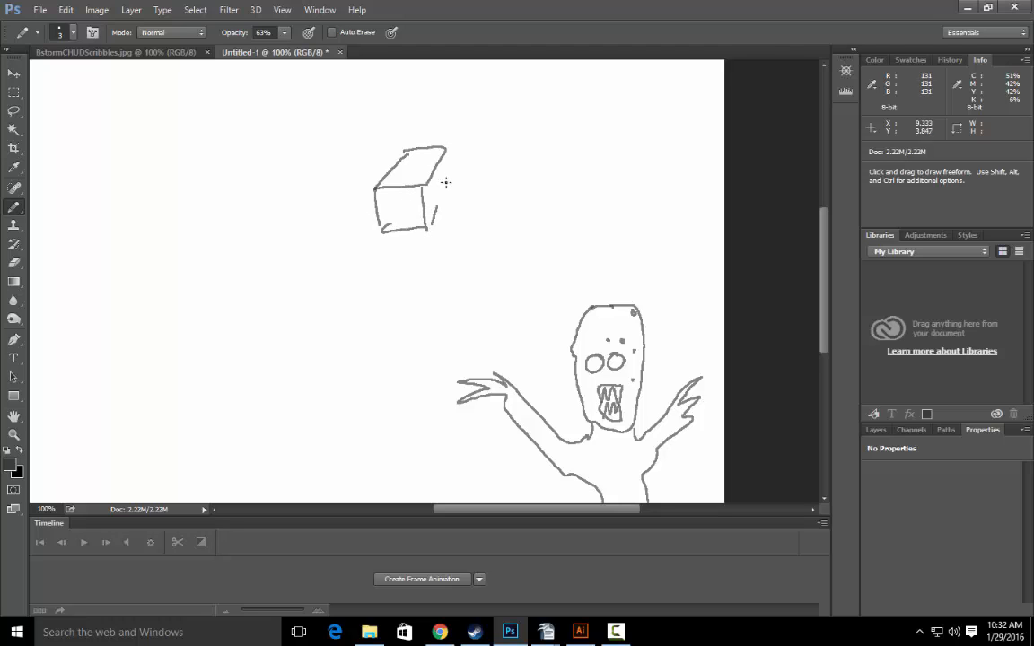
pyautogui.moveTo(446, 182); pyautogui.dragTo(444, 152)
# Sketch an upright flatbed truck with a cab, window and wheels to the left of the box
pyautogui.moveTo(157, 210)
pyautogui.mouseDown()
pyautogui.moveTo(212, 189)
pyautogui.moveTo(249, 195)
pyautogui.moveTo(222, 210)
pyautogui.moveTo(157, 213)
pyautogui.moveTo(212, 234)
pyautogui.moveTo(192, 220)
pyautogui.moveTo(184, 242)
pyautogui.moveTo(171, 216)
pyautogui.moveTo(153, 222)
pyautogui.moveTo(187, 241)
pyautogui.moveTo(154, 238)
pyautogui.moveTo(248, 198)
pyautogui.moveTo(220, 160)
pyautogui.moveTo(250, 171)
pyautogui.mouseUp()
pyautogui.moveTo(251, 171); pyautogui.dragTo(250, 199)
pyautogui.moveTo(221, 160)
pyautogui.mouseDown()
pyautogui.moveTo(259, 145)
pyautogui.moveTo(309, 161)
pyautogui.moveTo(311, 183)
pyautogui.moveTo(293, 179)
pyautogui.moveTo(273, 200)
pyautogui.moveTo(251, 199)
pyautogui.moveTo(283, 182)
pyautogui.moveTo(270, 171)
pyautogui.moveTo(254, 193)
pyautogui.mouseUp()
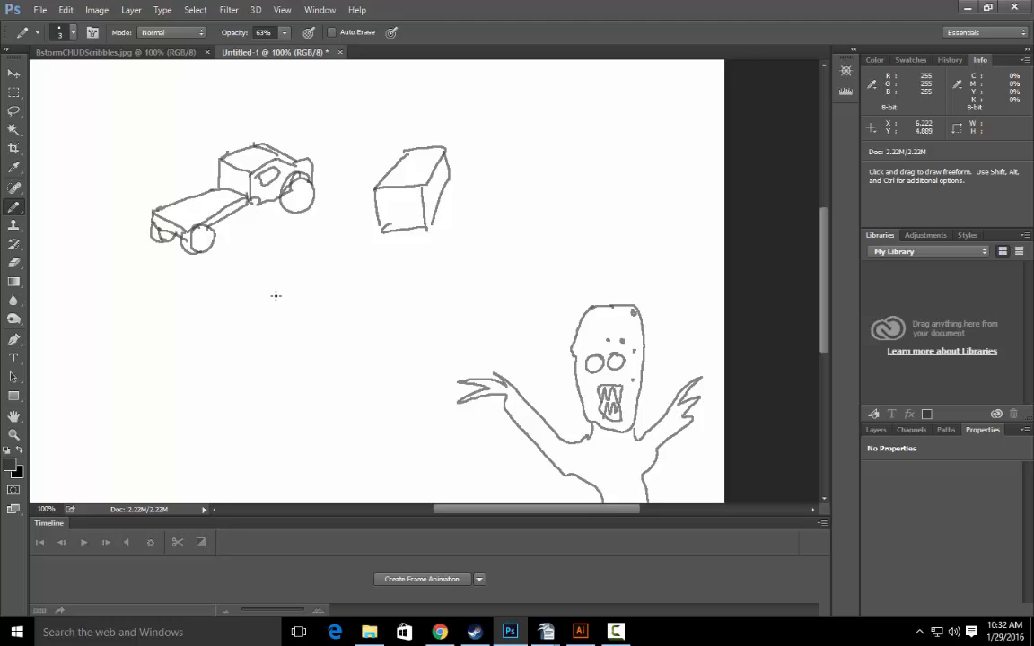
# Draw a second truck overturned on its side below the first, with exposed wheels, hubs and a jagged bed edge
pyautogui.moveTo(247, 306); pyautogui.dragTo(288, 313)
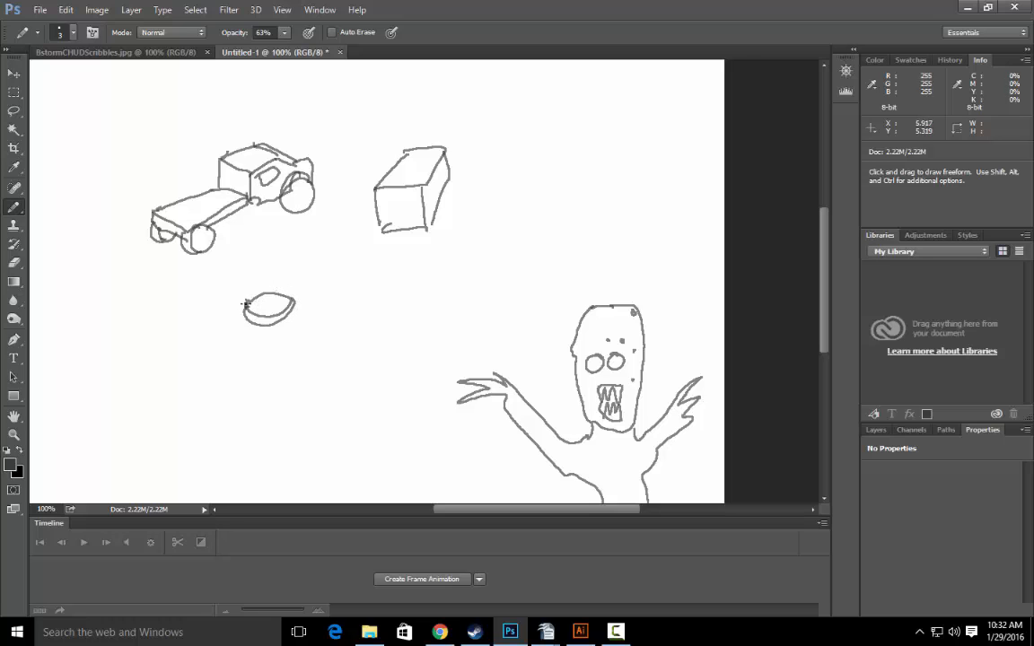
pyautogui.moveTo(242, 307); pyautogui.dragTo(317, 255)
pyautogui.moveTo(242, 305)
pyautogui.mouseDown()
pyautogui.moveTo(309, 255)
pyautogui.moveTo(278, 237)
pyautogui.moveTo(305, 222)
pyautogui.moveTo(324, 233)
pyautogui.moveTo(350, 220)
pyautogui.moveTo(358, 230)
pyautogui.moveTo(327, 253)
pyautogui.moveTo(350, 240)
pyautogui.moveTo(335, 254)
pyautogui.moveTo(334, 244)
pyautogui.moveTo(346, 269)
pyautogui.moveTo(360, 259)
pyautogui.moveTo(319, 274)
pyautogui.moveTo(361, 235)
pyautogui.moveTo(342, 276)
pyautogui.moveTo(285, 257)
pyautogui.mouseUp()
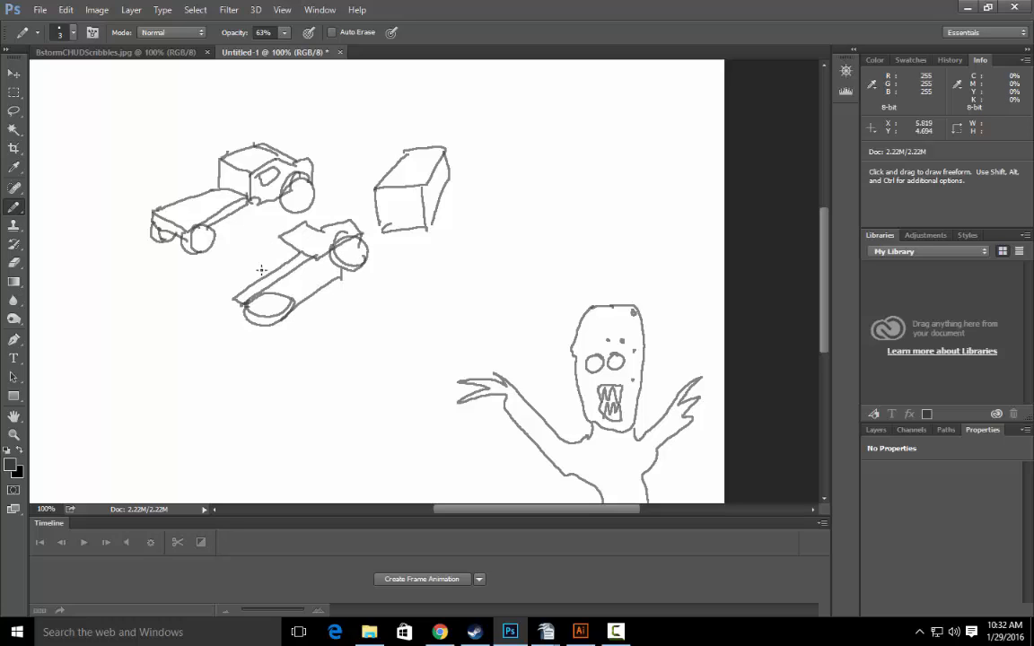
pyautogui.moveTo(231, 299); pyautogui.dragTo(308, 247)
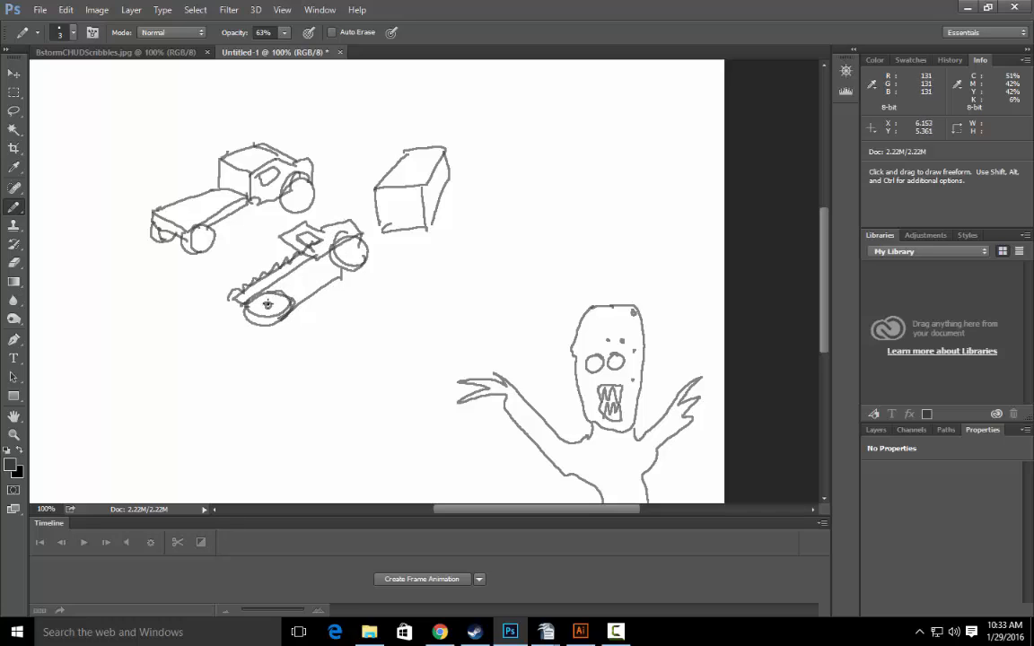
pyautogui.moveTo(348, 250)
pyautogui.mouseDown()
pyautogui.moveTo(344, 268)
pyautogui.moveTo(366, 274)
pyautogui.moveTo(361, 248)
pyautogui.moveTo(351, 266)
pyautogui.mouseUp()
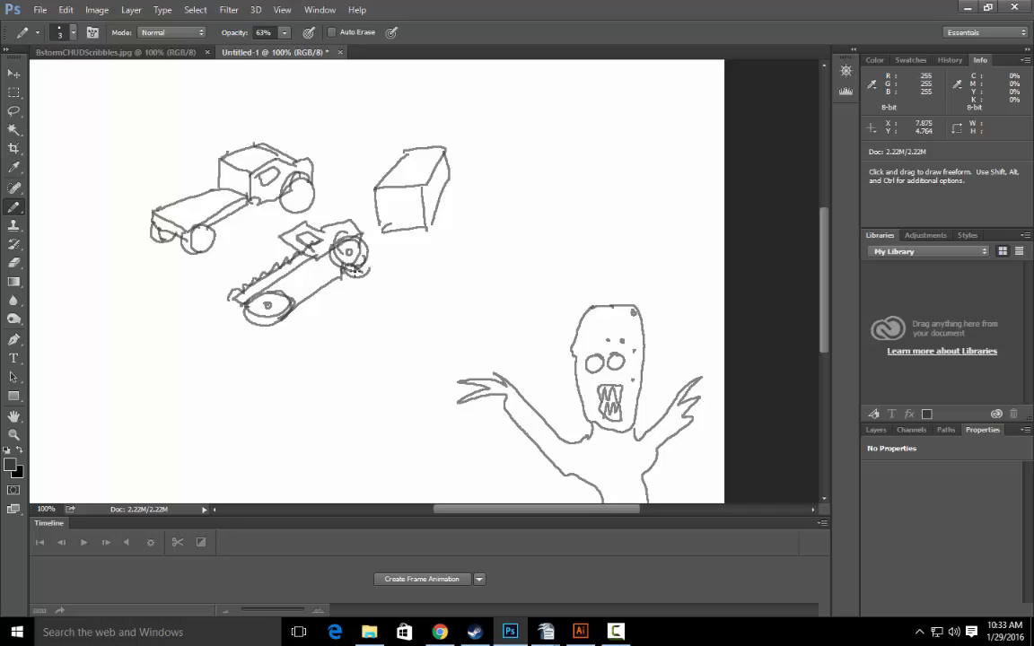
pyautogui.moveTo(233, 299)
pyautogui.mouseDown()
pyautogui.moveTo(238, 335)
pyautogui.moveTo(266, 323)
pyautogui.moveTo(283, 342)
pyautogui.moveTo(275, 340)
pyautogui.moveTo(289, 336)
pyautogui.mouseUp()
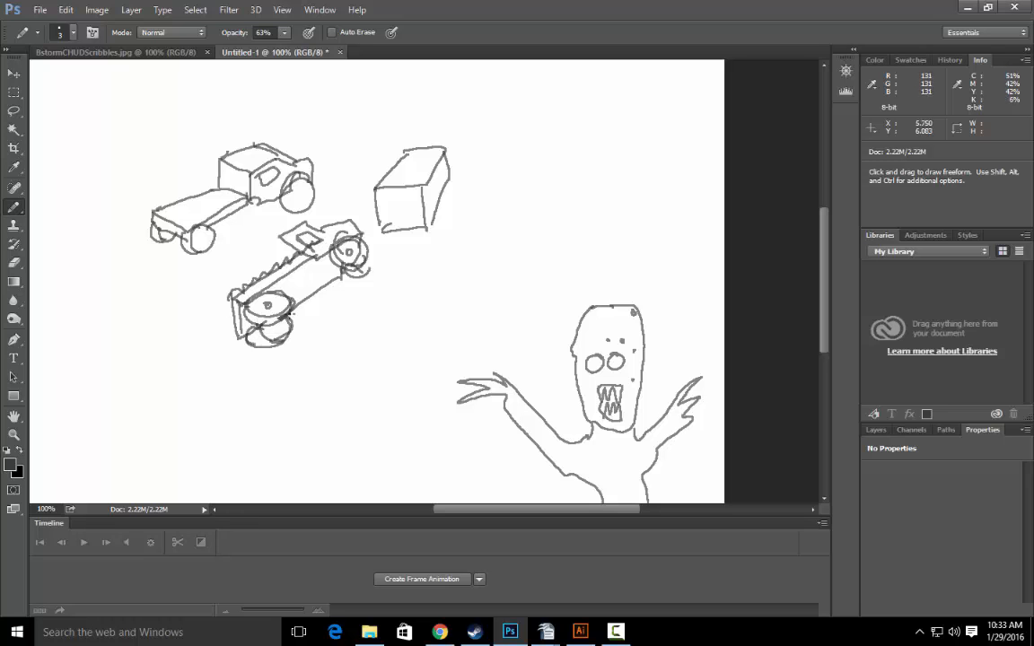
pyautogui.moveTo(388, 191); pyautogui.dragTo(296, 297)
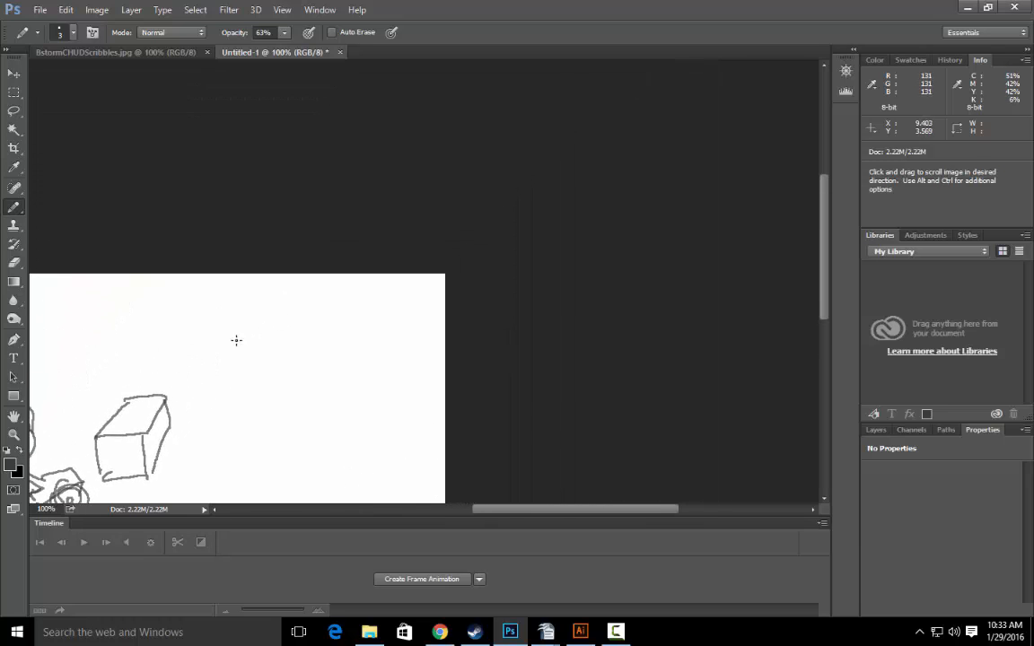
pyautogui.moveTo(236, 340)
pyautogui.mouseDown()
pyautogui.moveTo(462, 162)
pyautogui.moveTo(499, 110)
pyautogui.moveTo(476, 162)
pyautogui.mouseUp()
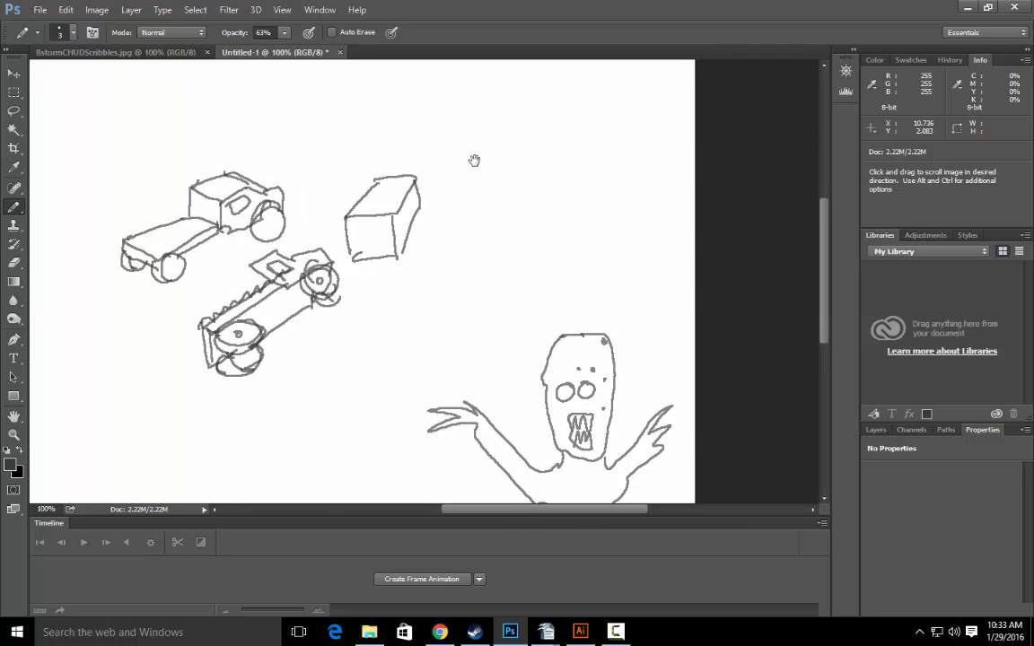
# Sketch a tall box-shaped building in perspective to the right of the small box, with front, side and roof faces
pyautogui.moveTo(477, 99)
pyautogui.mouseDown()
pyautogui.moveTo(464, 213)
pyautogui.moveTo(499, 127)
pyautogui.moveTo(481, 100)
pyautogui.moveTo(574, 109)
pyautogui.moveTo(586, 132)
pyautogui.moveTo(594, 111)
pyautogui.moveTo(572, 272)
pyautogui.moveTo(446, 247)
pyautogui.mouseUp()
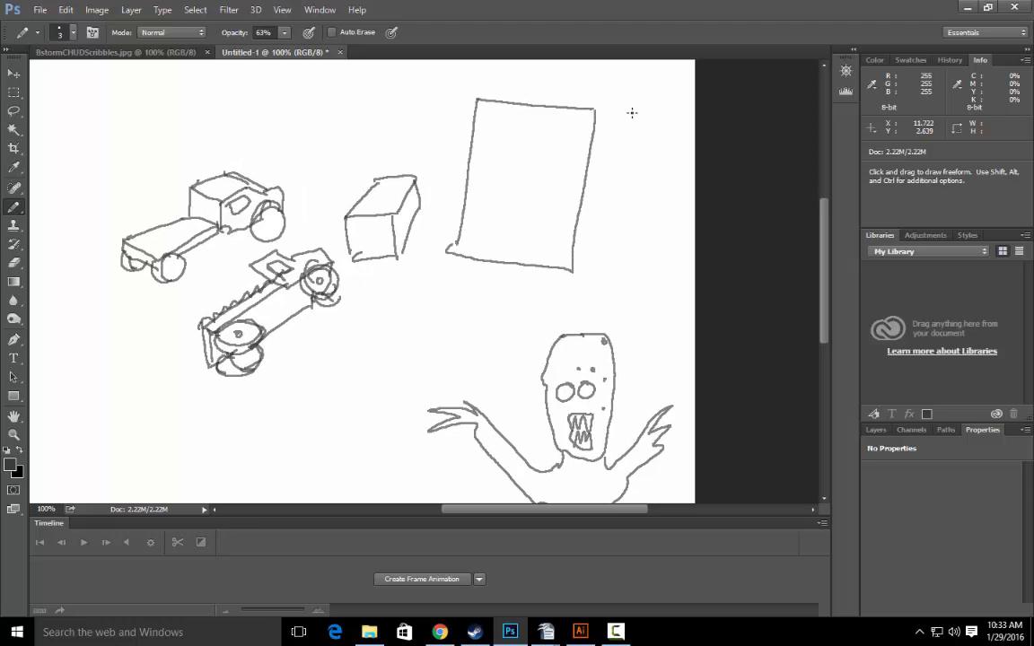
pyautogui.moveTo(598, 107)
pyautogui.mouseDown()
pyautogui.moveTo(639, 86)
pyautogui.moveTo(626, 229)
pyautogui.moveTo(560, 274)
pyautogui.mouseUp()
pyautogui.scroll(2, 547, 152)
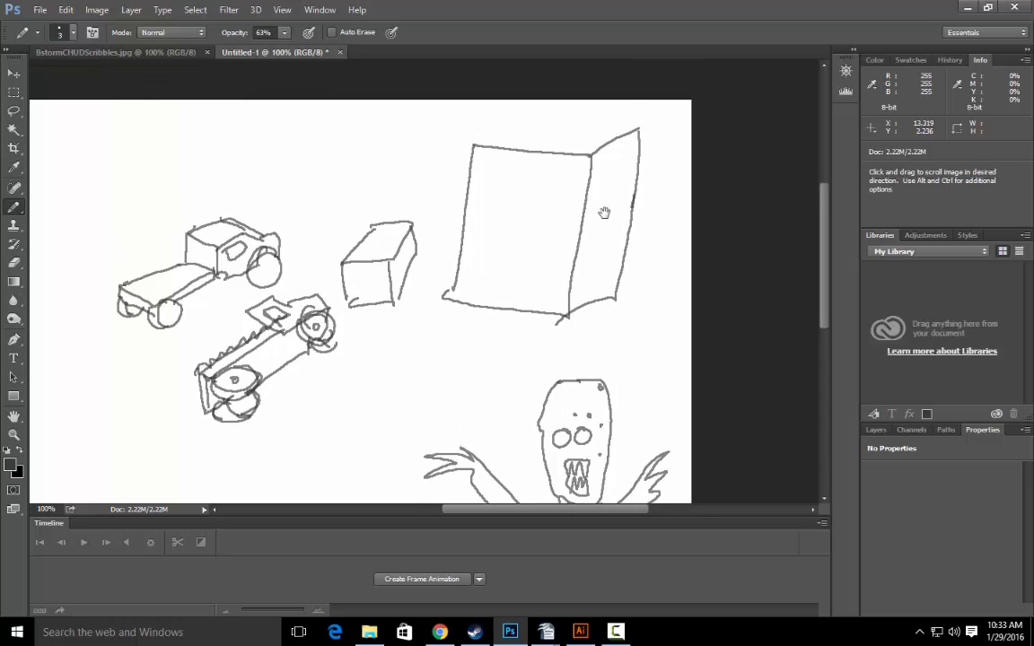
pyautogui.moveTo(639, 131); pyautogui.dragTo(570, 117)
pyautogui.moveTo(475, 146); pyautogui.dragTo(572, 122)
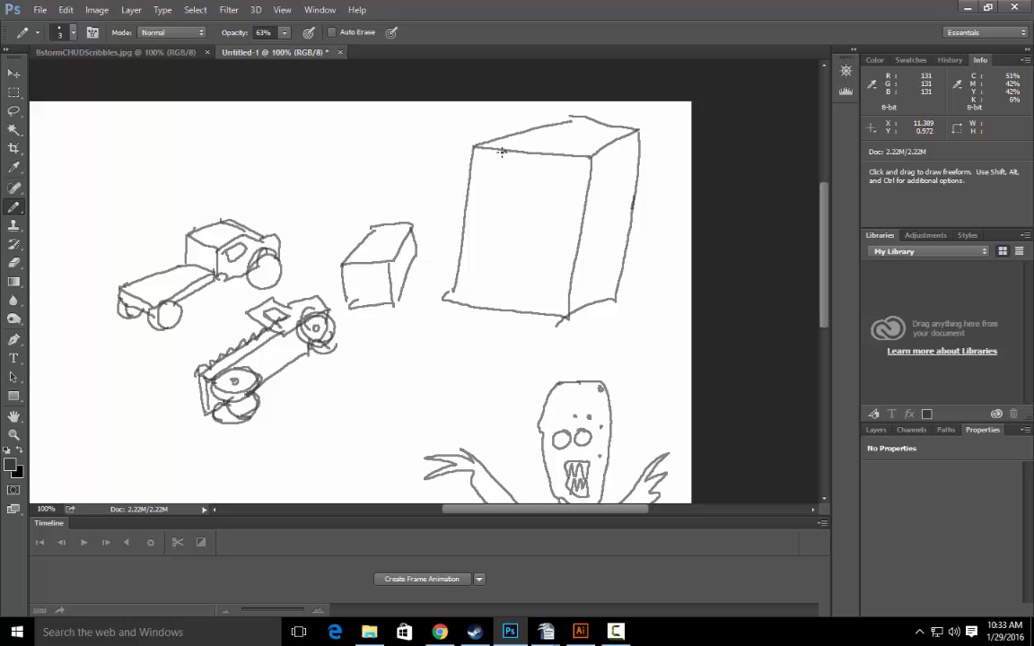
# Outline a jagged broken area across the upper front and side of the tall building and fill it with zigzag hatching
pyautogui.moveTo(505, 151)
pyautogui.mouseDown()
pyautogui.moveTo(507, 204)
pyautogui.moveTo(539, 208)
pyautogui.moveTo(557, 228)
pyautogui.moveTo(603, 226)
pyautogui.mouseUp()
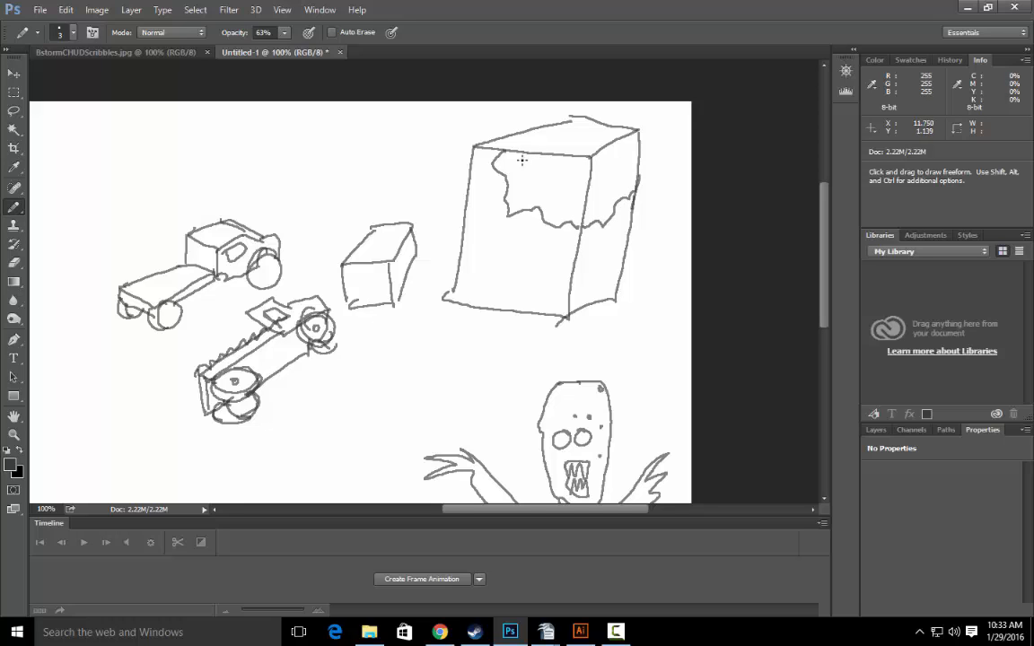
pyautogui.moveTo(522, 160)
pyautogui.mouseDown()
pyautogui.moveTo(536, 191)
pyautogui.moveTo(561, 202)
pyautogui.moveTo(628, 152)
pyautogui.mouseUp()
pyautogui.moveTo(600, 260); pyautogui.dragTo(582, 212)
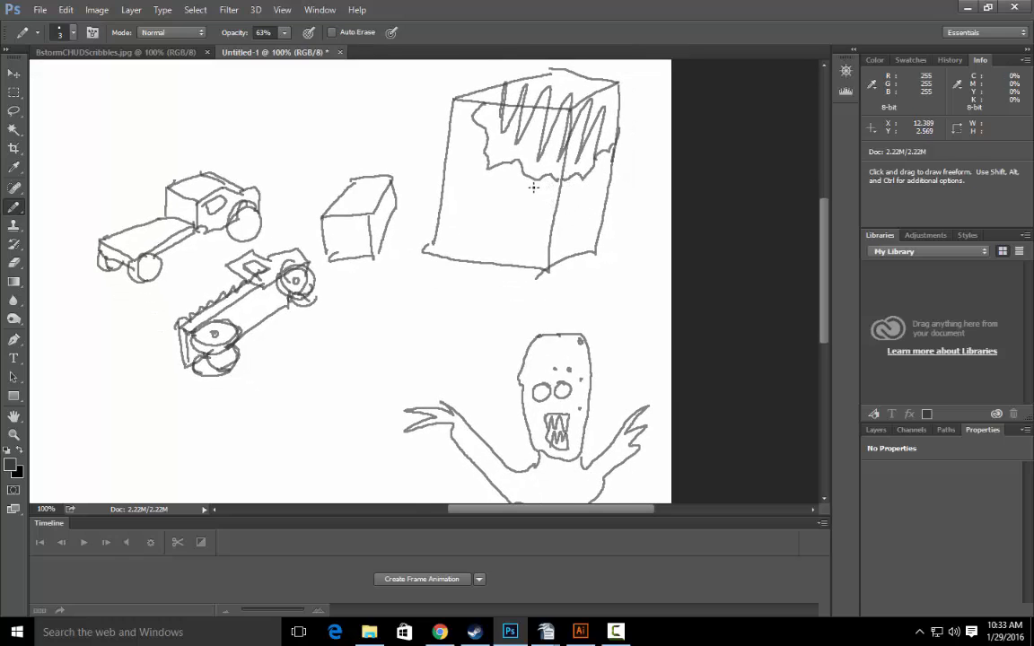
# Add a ladder below the building's broken area and rubble at its near corner, and label the building "2 floors"
pyautogui.moveTo(534, 187)
pyautogui.mouseDown()
pyautogui.moveTo(511, 238)
pyautogui.moveTo(544, 191)
pyautogui.moveTo(514, 230)
pyautogui.moveTo(545, 191)
pyautogui.mouseUp()
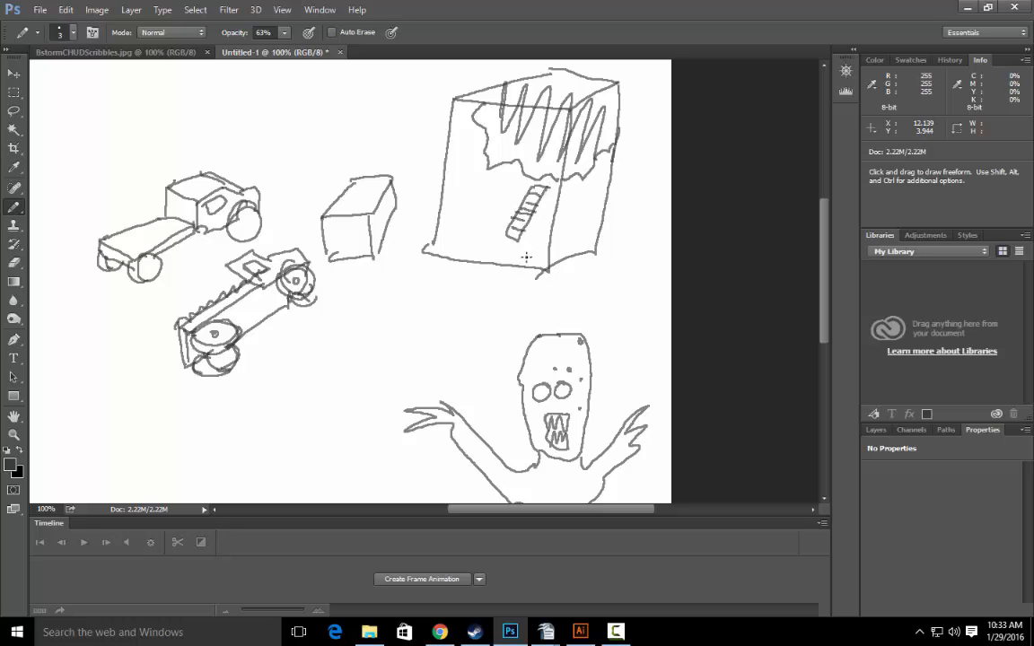
pyautogui.moveTo(541, 263)
pyautogui.mouseDown()
pyautogui.moveTo(575, 268)
pyautogui.moveTo(538, 273)
pyautogui.moveTo(590, 246)
pyautogui.moveTo(568, 265)
pyautogui.moveTo(600, 277)
pyautogui.moveTo(598, 248)
pyautogui.moveTo(619, 290)
pyautogui.moveTo(627, 275)
pyautogui.moveTo(600, 261)
pyautogui.moveTo(564, 261)
pyautogui.moveTo(513, 231)
pyautogui.mouseUp()
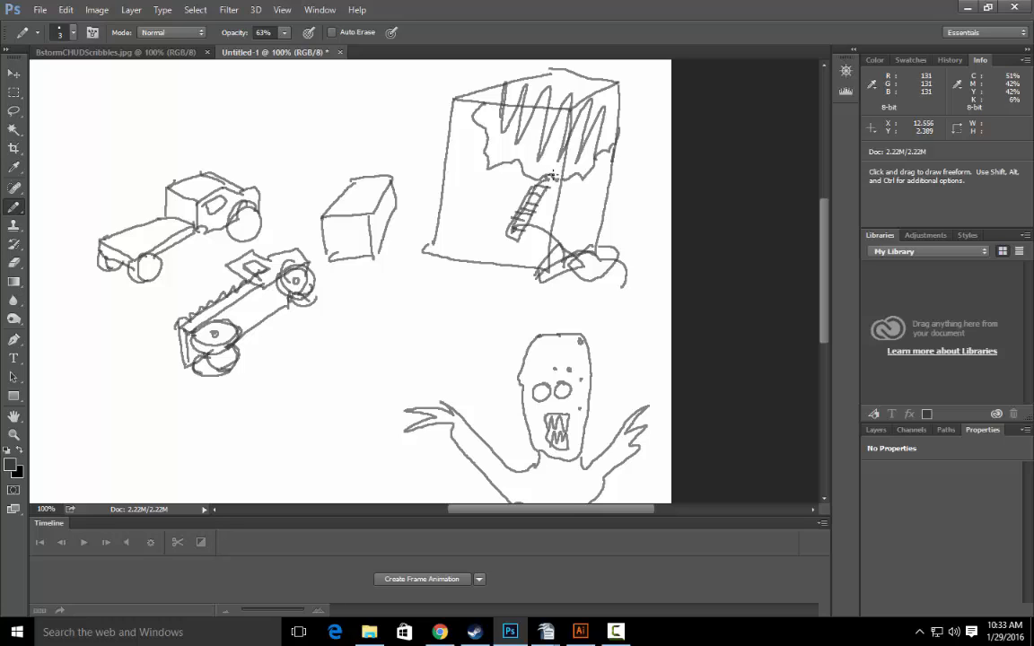
pyautogui.moveTo(510, 162); pyautogui.dragTo(461, 133)
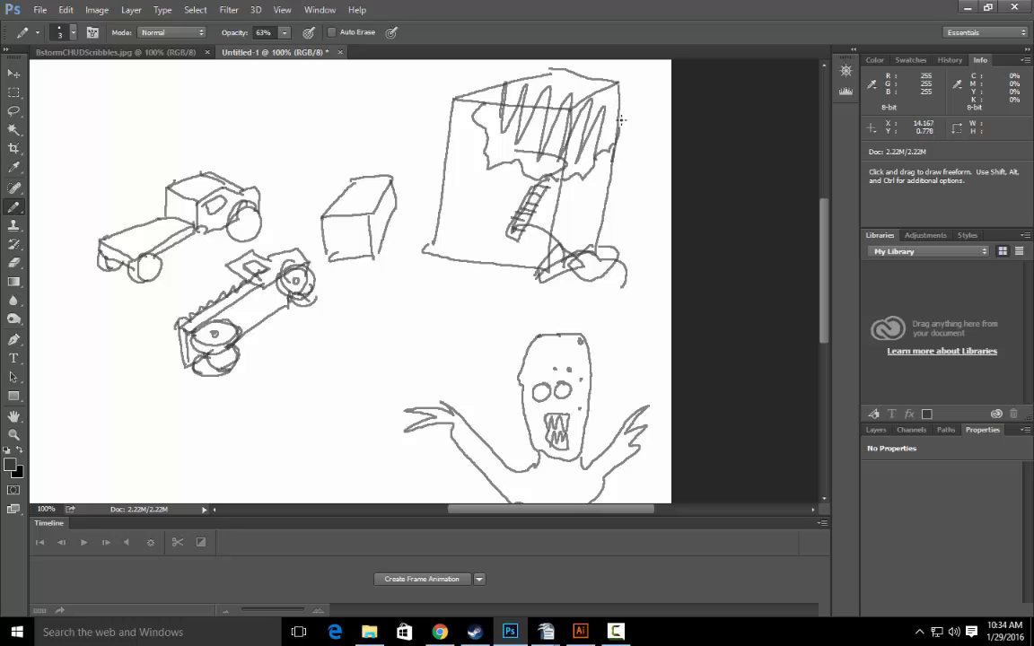
pyautogui.moveTo(629, 93); pyautogui.dragTo(639, 109)
pyautogui.moveTo(634, 97)
pyautogui.mouseDown()
pyautogui.moveTo(652, 90)
pyautogui.moveTo(663, 100)
pyautogui.mouseUp()
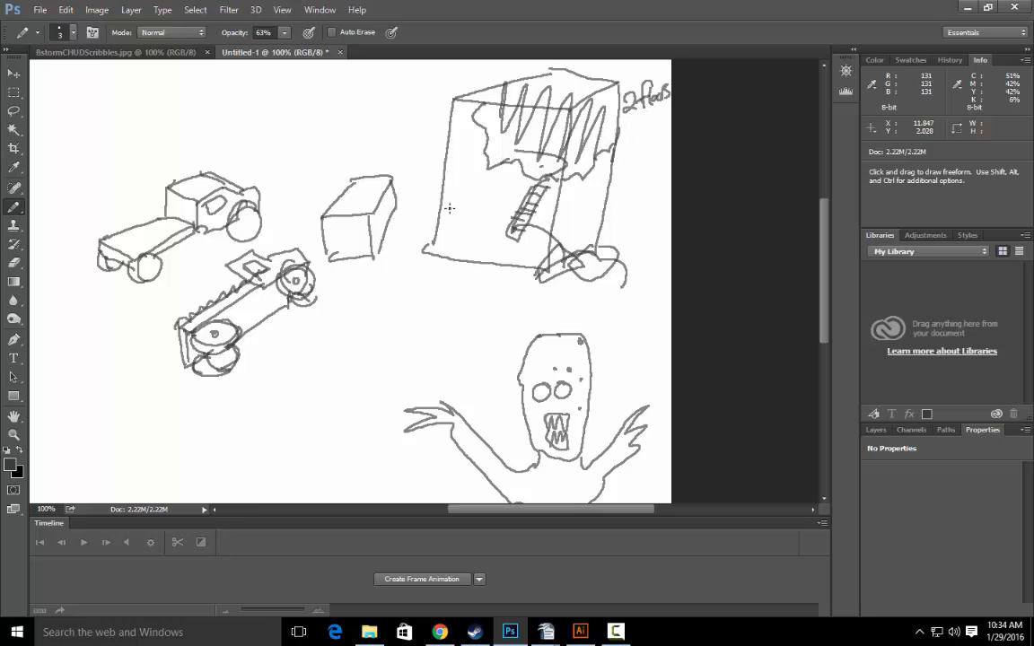
# Draw long view lines from the building's opening down across the alley, and scatter small obstacles and a tiny truck between them
pyautogui.moveTo(492, 168); pyautogui.dragTo(261, 407)
pyautogui.moveTo(542, 246)
pyautogui.mouseDown()
pyautogui.moveTo(542, 341)
pyautogui.moveTo(336, 342)
pyautogui.mouseUp()
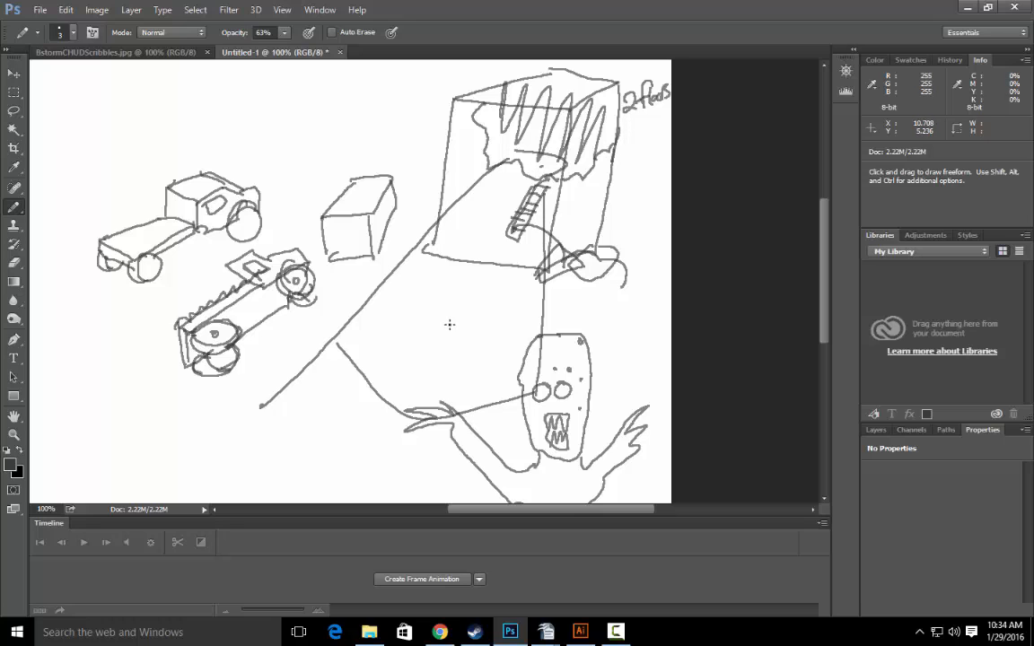
pyautogui.moveTo(401, 306)
pyautogui.mouseDown()
pyautogui.moveTo(393, 319)
pyautogui.moveTo(424, 332)
pyautogui.moveTo(457, 322)
pyautogui.mouseUp()
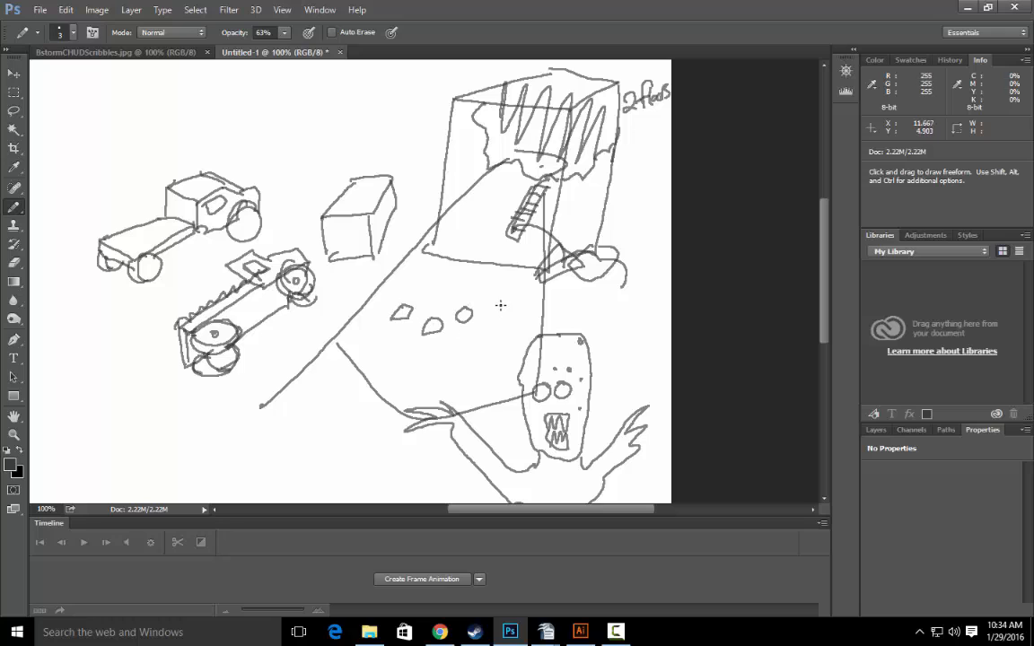
pyautogui.moveTo(525, 307)
pyautogui.mouseDown()
pyautogui.moveTo(503, 307)
pyautogui.moveTo(513, 293)
pyautogui.moveTo(534, 297)
pyautogui.moveTo(523, 308)
pyautogui.moveTo(531, 312)
pyautogui.moveTo(500, 319)
pyautogui.moveTo(511, 321)
pyautogui.mouseUp()
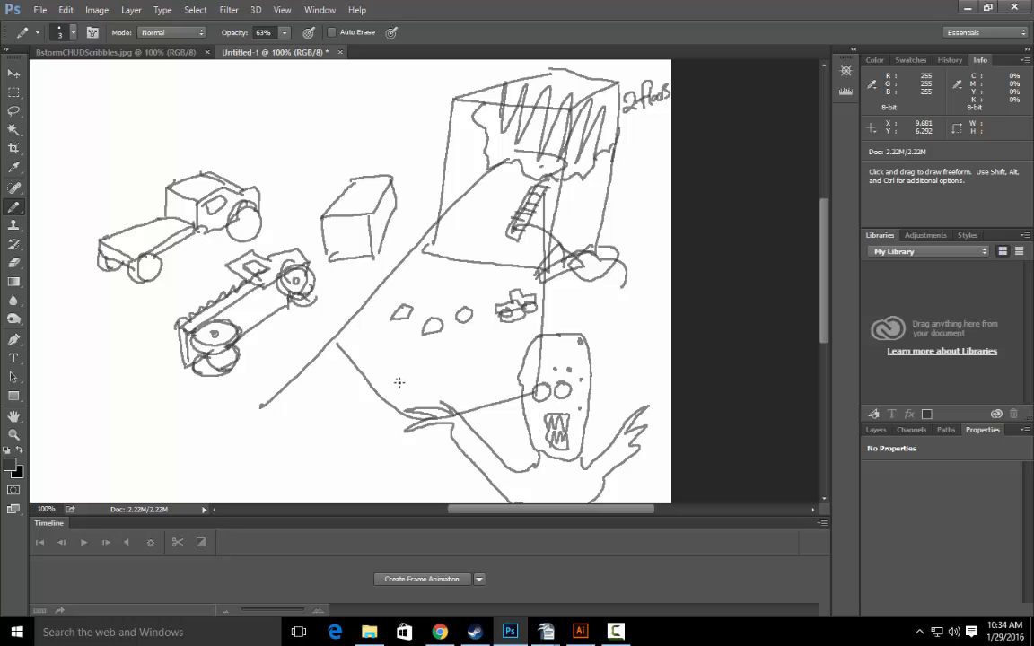
# Sketch a smaller box building with windows at the alley's lower end and an upright slab with a shaded edge beside the CHUD's head
pyautogui.moveTo(399, 383)
pyautogui.mouseDown()
pyautogui.moveTo(358, 348)
pyautogui.moveTo(320, 369)
pyautogui.moveTo(397, 389)
pyautogui.mouseUp()
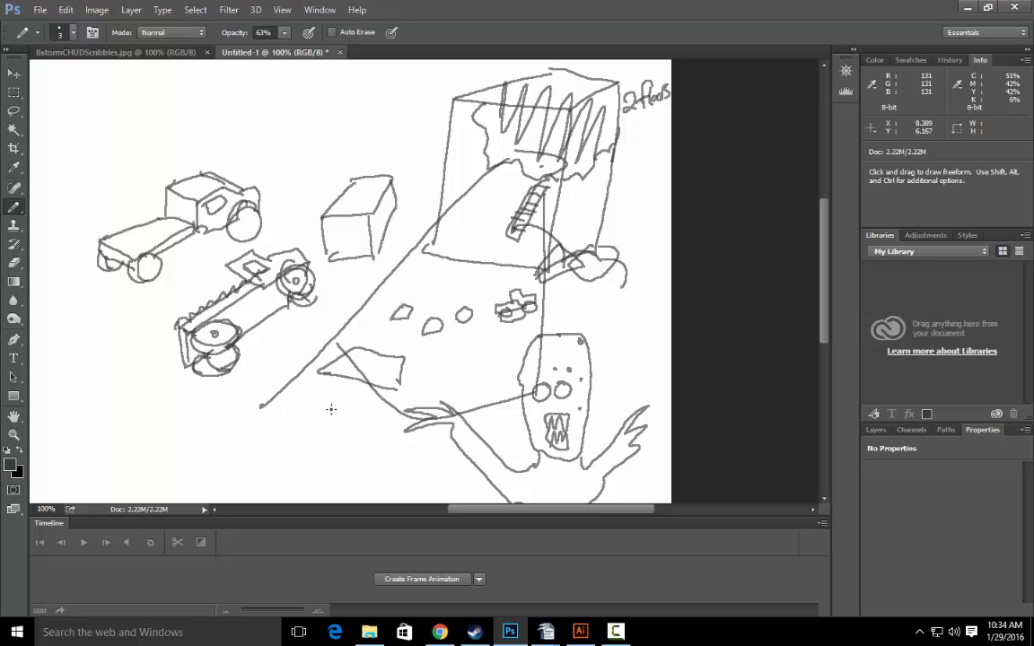
pyautogui.moveTo(324, 373); pyautogui.dragTo(343, 449)
pyautogui.moveTo(397, 390); pyautogui.dragTo(392, 443)
pyautogui.moveTo(392, 444)
pyautogui.mouseDown()
pyautogui.moveTo(406, 416)
pyautogui.moveTo(406, 361)
pyautogui.mouseUp()
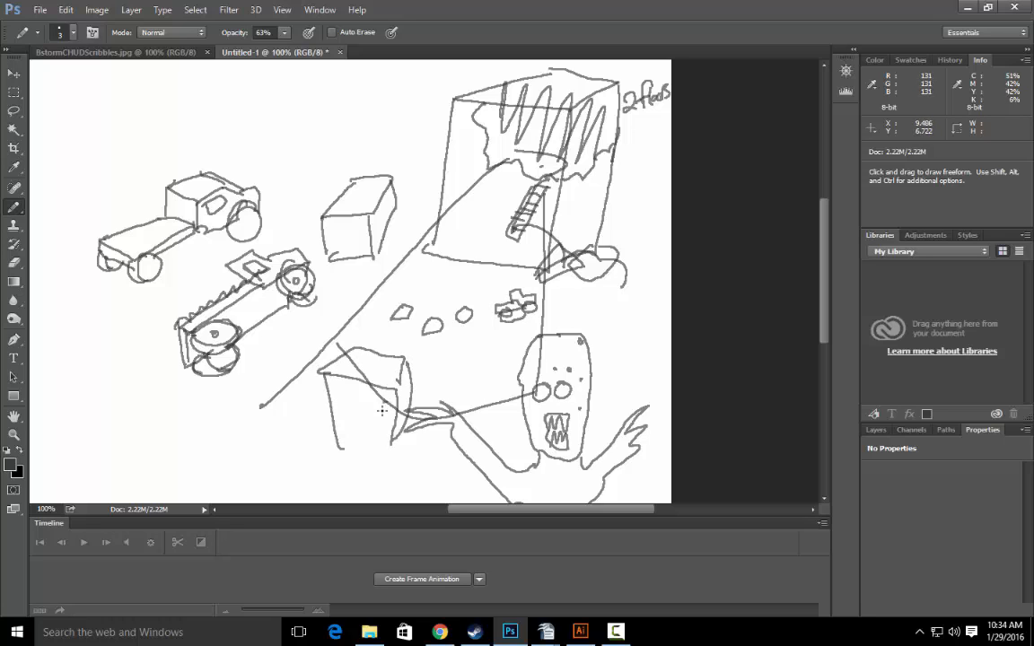
pyautogui.moveTo(343, 395)
pyautogui.mouseDown()
pyautogui.moveTo(366, 413)
pyautogui.moveTo(388, 411)
pyautogui.mouseUp()
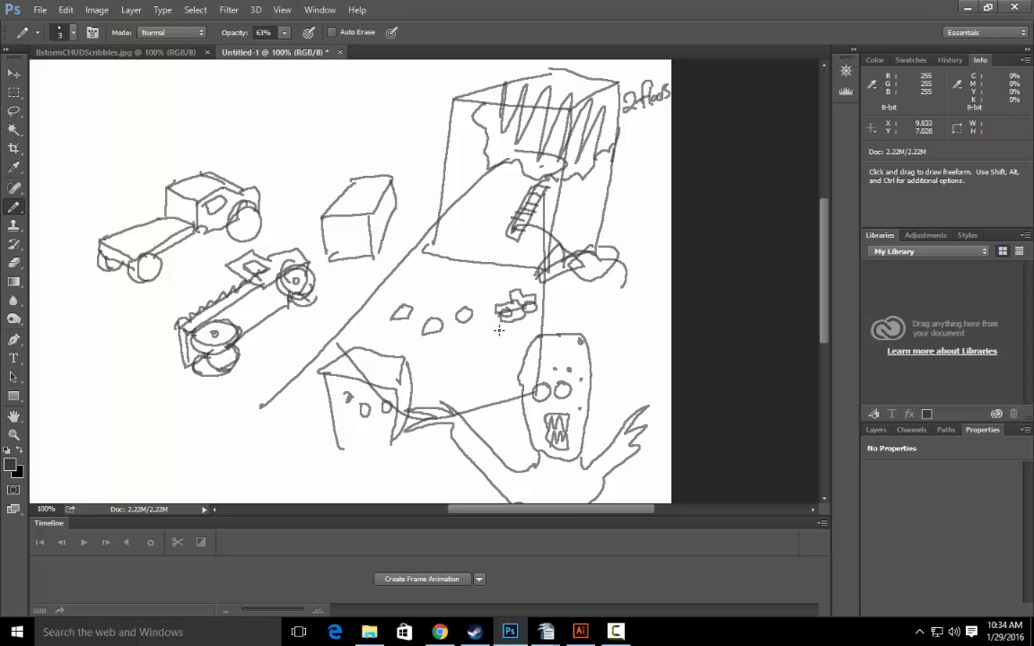
pyautogui.moveTo(571, 304)
pyautogui.mouseDown()
pyautogui.moveTo(601, 372)
pyautogui.moveTo(595, 303)
pyautogui.moveTo(569, 301)
pyautogui.moveTo(605, 330)
pyautogui.moveTo(608, 283)
pyautogui.moveTo(588, 285)
pyautogui.moveTo(603, 364)
pyautogui.moveTo(624, 362)
pyautogui.moveTo(616, 271)
pyautogui.mouseUp()
pyautogui.moveTo(600, 363)
pyautogui.mouseDown()
pyautogui.moveTo(622, 365)
pyautogui.moveTo(601, 335)
pyautogui.moveTo(605, 267)
pyautogui.mouseUp()
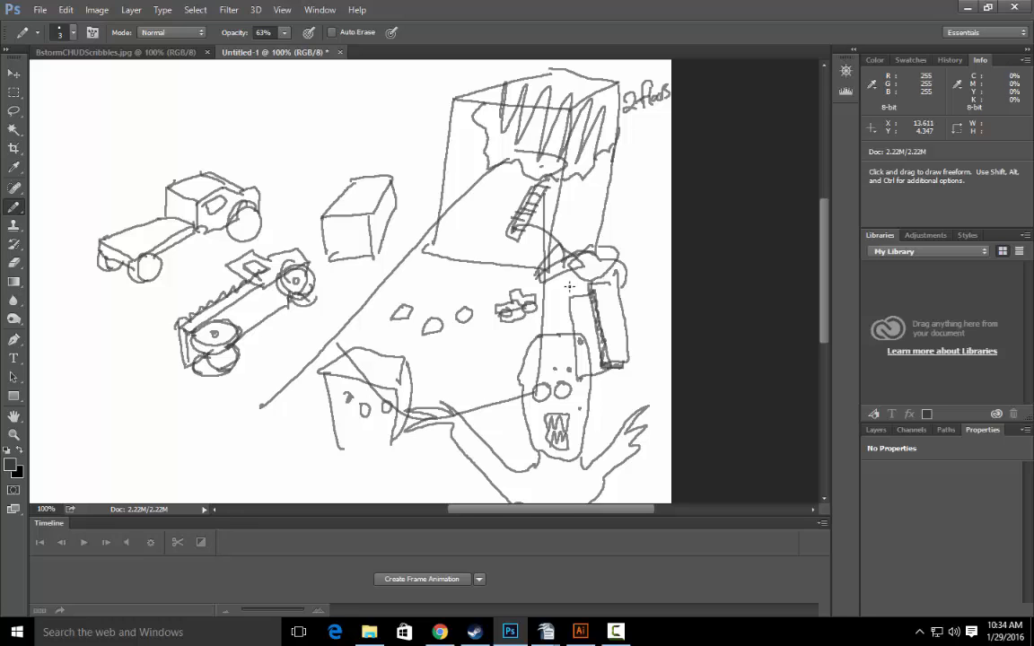
# Mark the player's starting point with a small circle below the smaller box building and label it "Start"
pyautogui.scroll(-5, 541, 330)
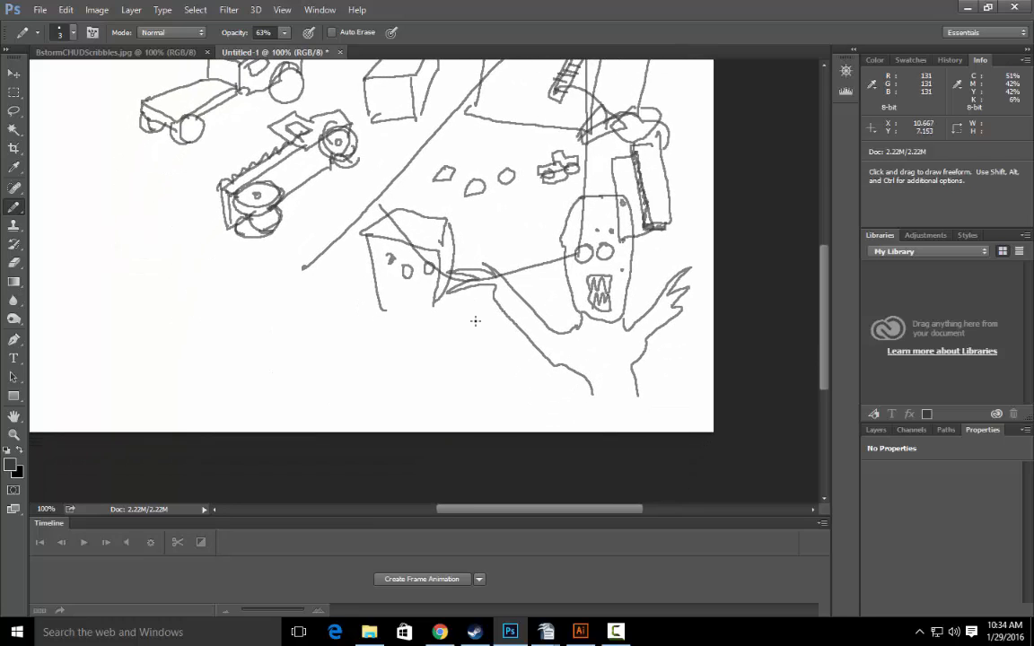
pyautogui.moveTo(449, 366)
pyautogui.mouseDown()
pyautogui.moveTo(459, 352)
pyautogui.moveTo(496, 349)
pyautogui.mouseUp()
pyautogui.moveTo(486, 343); pyautogui.dragTo(502, 336)
# Draw an arc over the tall building's opening and a stick figure below the small obstacles in the alley
pyautogui.moveTo(547, 286)
pyautogui.mouseDown()
pyautogui.moveTo(522, 349)
pyautogui.moveTo(485, 387)
pyautogui.mouseUp()
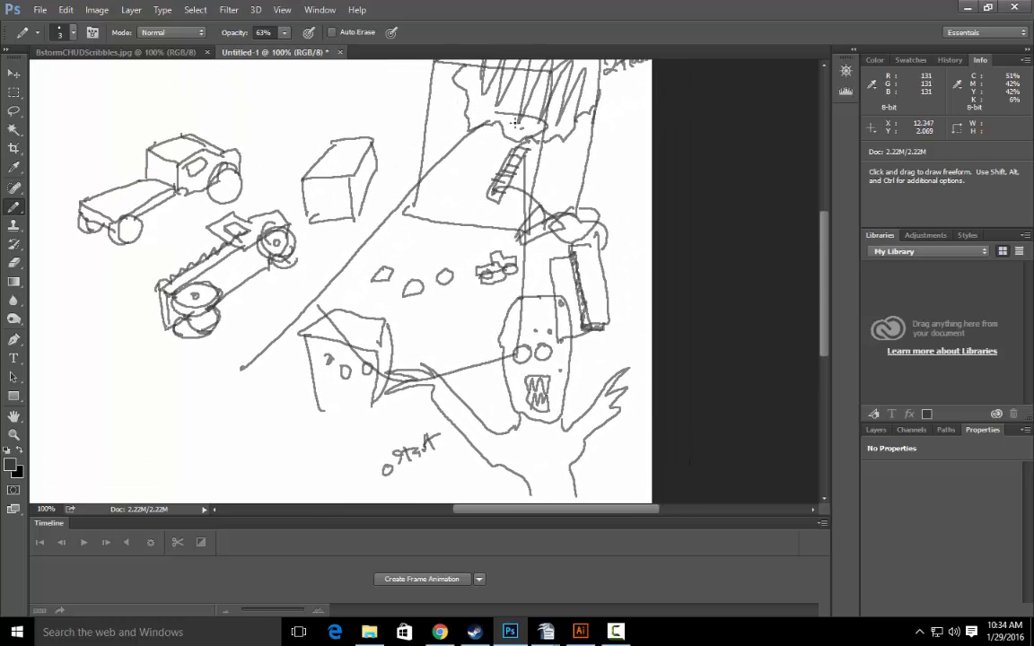
pyautogui.moveTo(444, 137)
pyautogui.mouseDown()
pyautogui.moveTo(525, 111)
pyautogui.moveTo(554, 128)
pyautogui.moveTo(544, 229)
pyautogui.mouseUp()
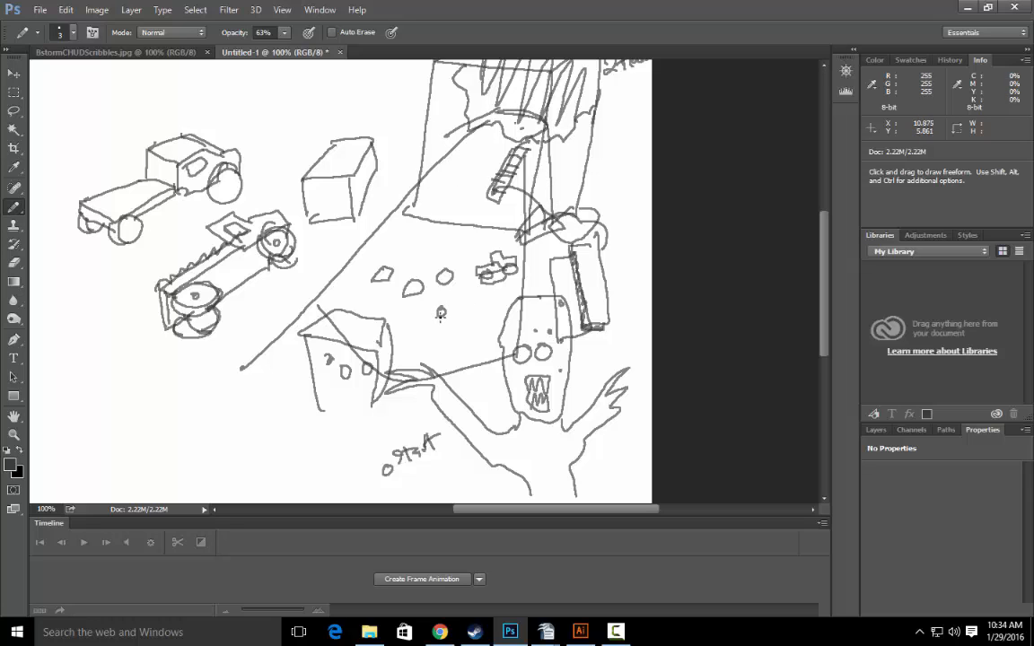
pyautogui.moveTo(441, 318)
pyautogui.mouseDown()
pyautogui.moveTo(439, 328)
pyautogui.moveTo(449, 323)
pyautogui.mouseUp()
pyautogui.moveTo(432, 338); pyautogui.dragTo(446, 338)
# Draw a route from the start marker up to the smaller box building and scribble shading along that building's near corner
pyautogui.moveTo(388, 454); pyautogui.dragTo(430, 407)
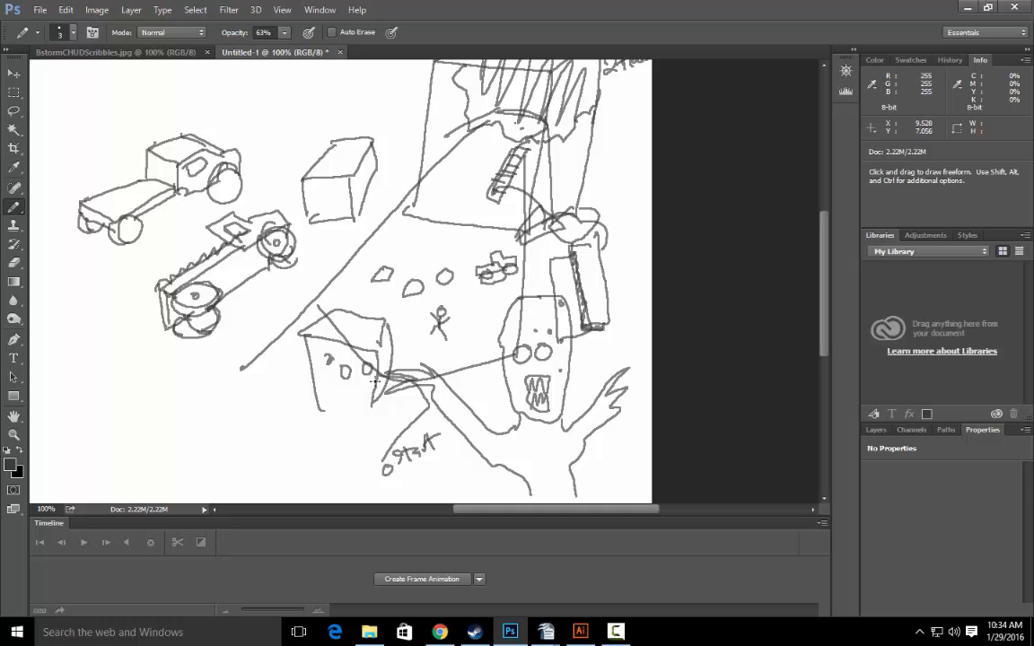
pyautogui.moveTo(377, 354)
pyautogui.mouseDown()
pyautogui.moveTo(370, 376)
pyautogui.moveTo(387, 341)
pyautogui.moveTo(388, 362)
pyautogui.mouseUp()
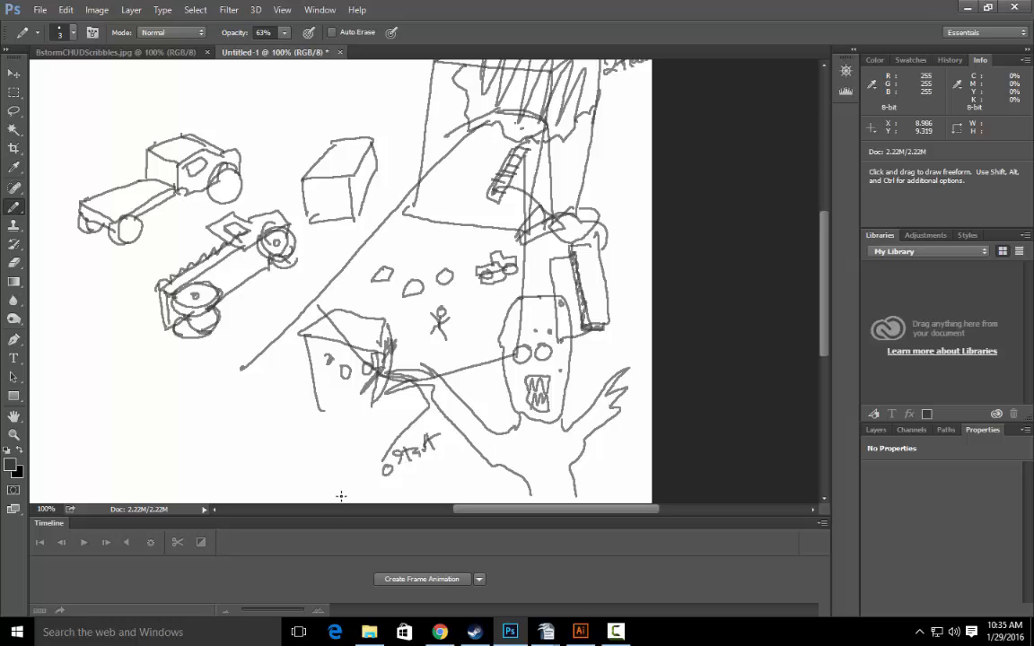
# Draw a line from beside the ladder down to the smaller box building and handwrite a note along it
pyautogui.moveTo(466, 342); pyautogui.dragTo(432, 471)
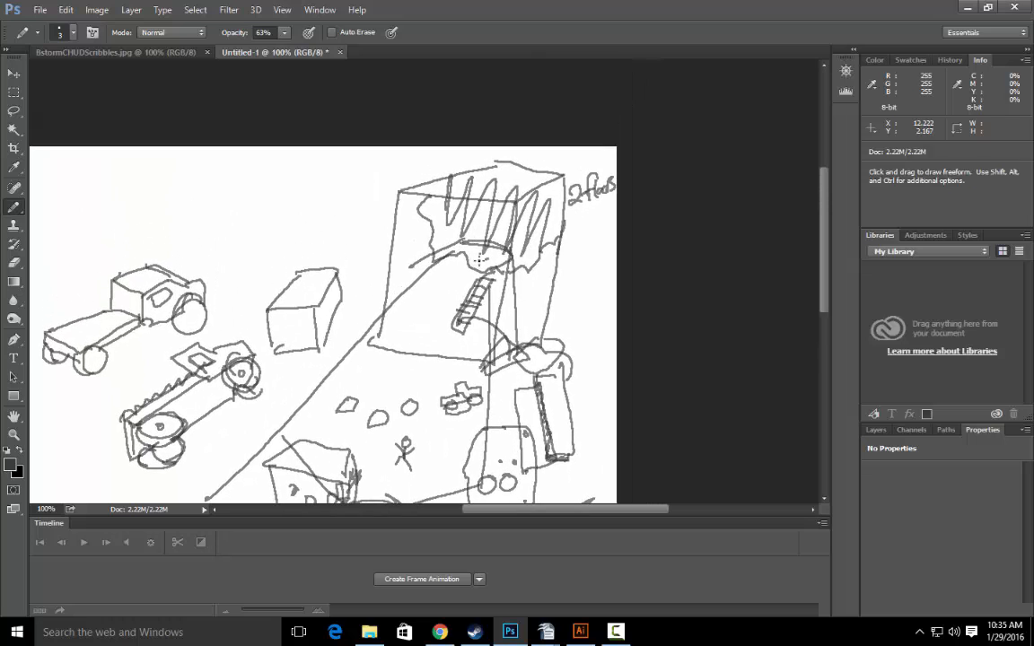
pyautogui.moveTo(451, 377)
pyautogui.mouseDown()
pyautogui.moveTo(488, 255)
pyautogui.moveTo(535, 142)
pyautogui.moveTo(547, 137)
pyautogui.mouseUp()
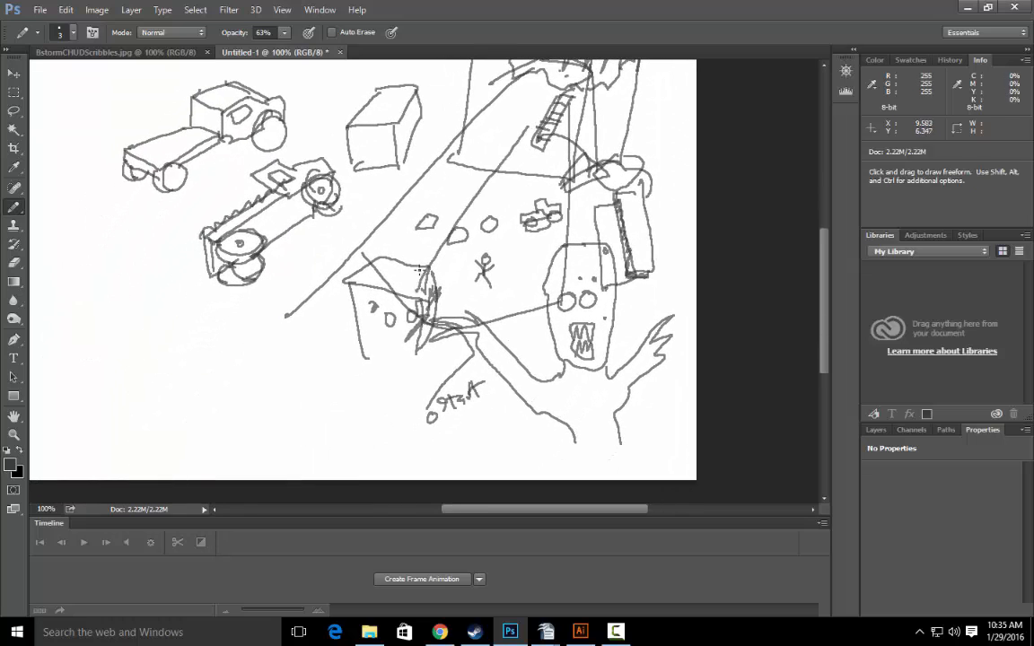
pyautogui.moveTo(423, 238); pyautogui.dragTo(429, 253)
pyautogui.moveTo(435, 235)
pyautogui.mouseDown()
pyautogui.moveTo(442, 248)
pyautogui.moveTo(462, 192)
pyautogui.mouseUp()
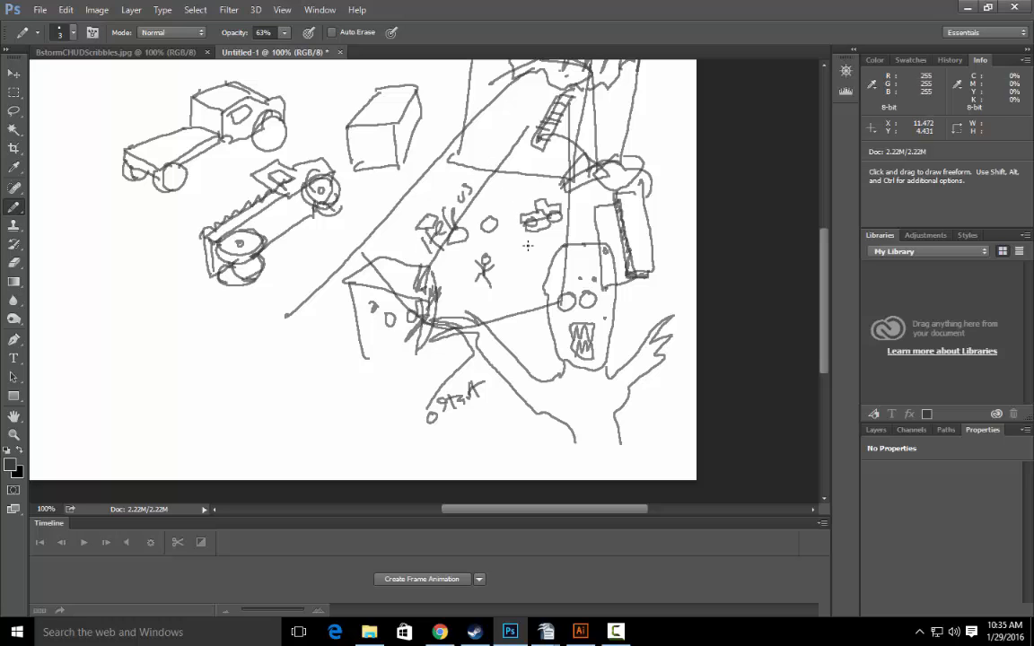
# Draw a small boxy structure with a doorway on the back corner of the tall building's roof
pyautogui.moveTo(528, 244)
pyautogui.mouseDown()
pyautogui.moveTo(476, 308)
pyautogui.moveTo(480, 421)
pyautogui.mouseUp()
pyautogui.moveTo(511, 225)
pyautogui.mouseDown()
pyautogui.moveTo(521, 232)
pyautogui.moveTo(509, 219)
pyautogui.moveTo(522, 219)
pyautogui.moveTo(532, 235)
pyautogui.moveTo(523, 238)
pyautogui.mouseUp()
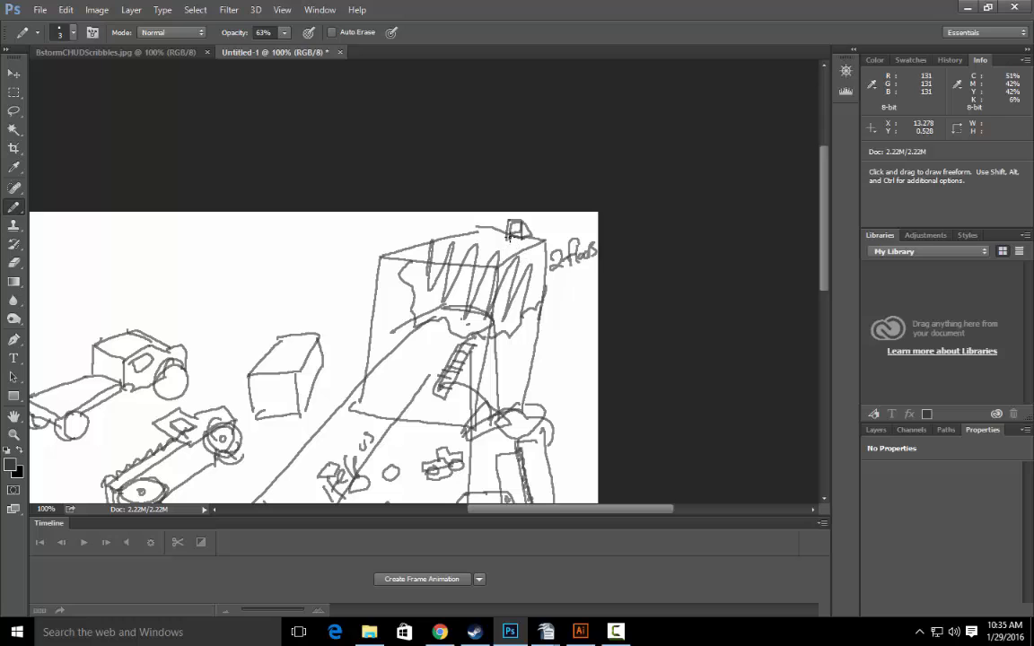
pyautogui.moveTo(466, 222); pyautogui.dragTo(479, 200)
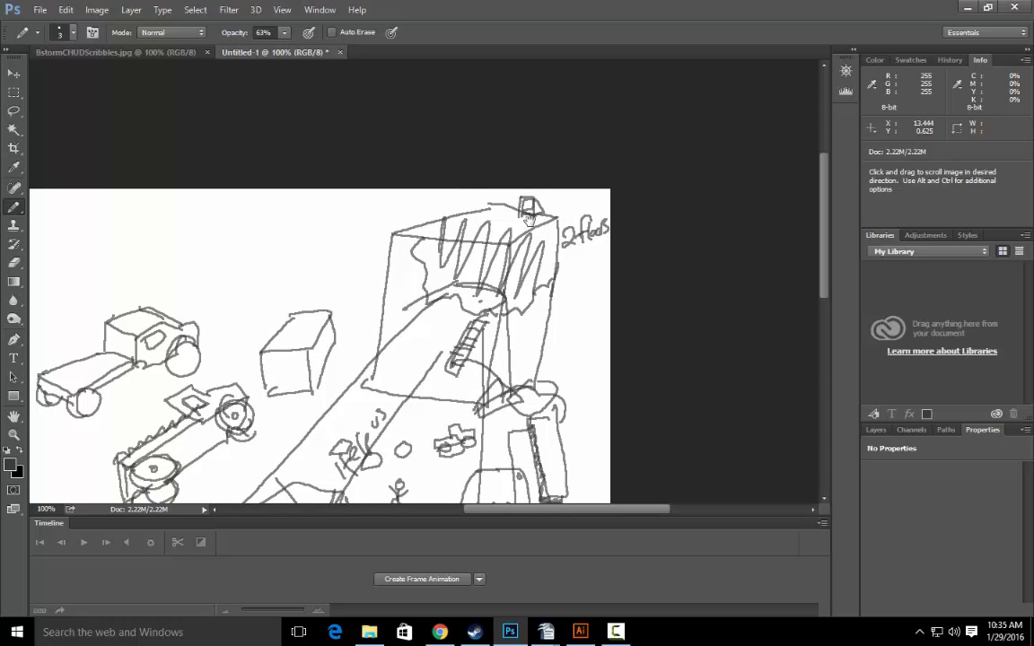
# Sketch an inner ladder and route strokes from the building's opening up to the roof, and a line leading out from the rooftop structure
pyautogui.moveTo(474, 314)
pyautogui.mouseDown()
pyautogui.moveTo(496, 295)
pyautogui.moveTo(449, 286)
pyautogui.mouseUp()
pyautogui.moveTo(493, 239)
pyautogui.mouseDown()
pyautogui.moveTo(491, 283)
pyautogui.moveTo(501, 247)
pyautogui.moveTo(508, 268)
pyautogui.mouseUp()
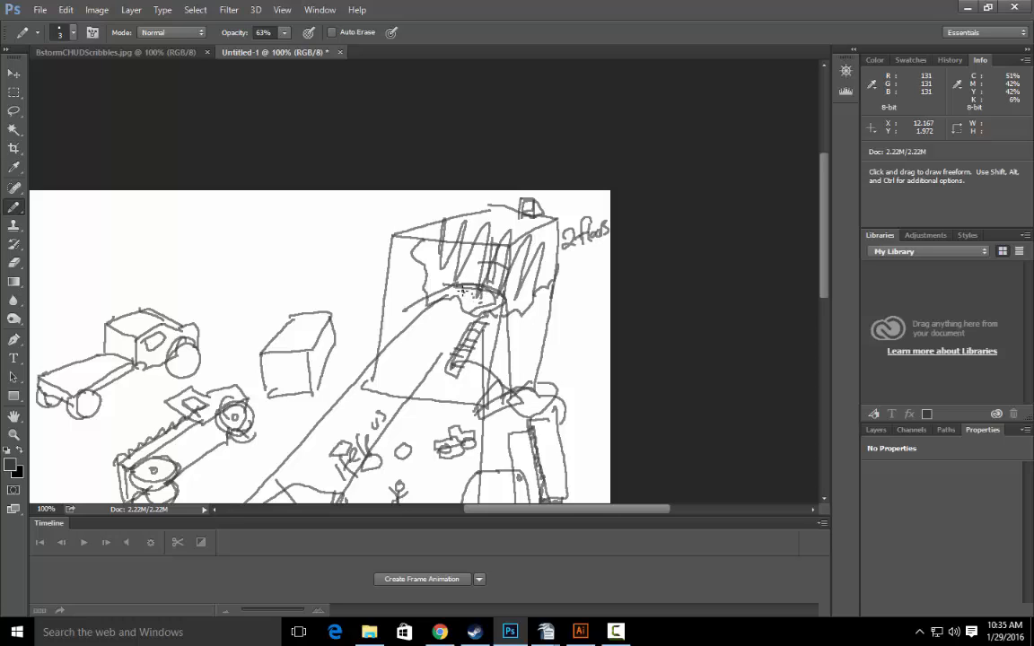
pyautogui.moveTo(504, 290); pyautogui.dragTo(535, 283)
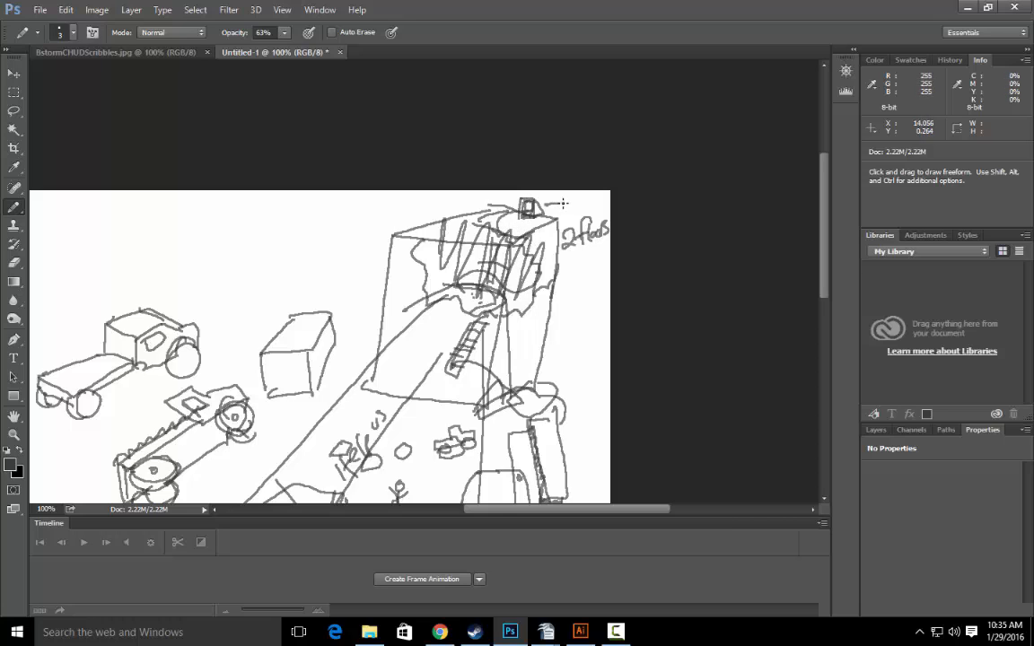
pyautogui.moveTo(569, 202); pyautogui.dragTo(588, 206)
pyautogui.moveTo(487, 413)
pyautogui.mouseDown()
pyautogui.moveTo(546, 166)
pyautogui.moveTo(528, 214)
pyautogui.moveTo(444, 259)
pyautogui.moveTo(479, 272)
pyautogui.moveTo(519, 189)
pyautogui.moveTo(501, 199)
pyautogui.mouseUp()
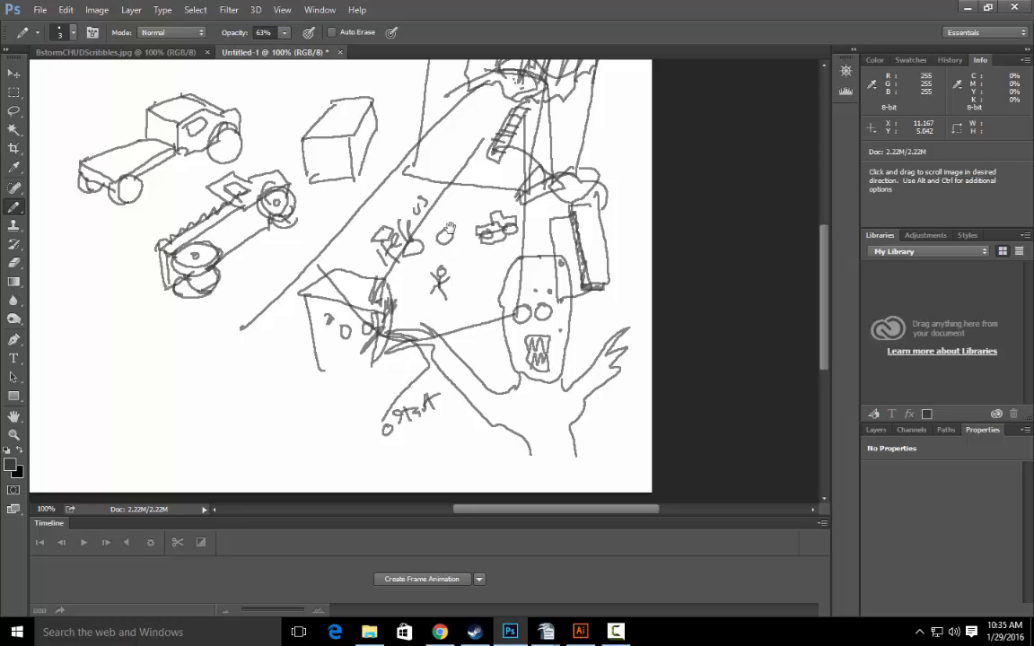
pyautogui.moveTo(396, 215)
pyautogui.mouseDown()
pyautogui.moveTo(501, 340)
pyautogui.moveTo(476, 283)
pyautogui.moveTo(501, 263)
pyautogui.mouseUp()
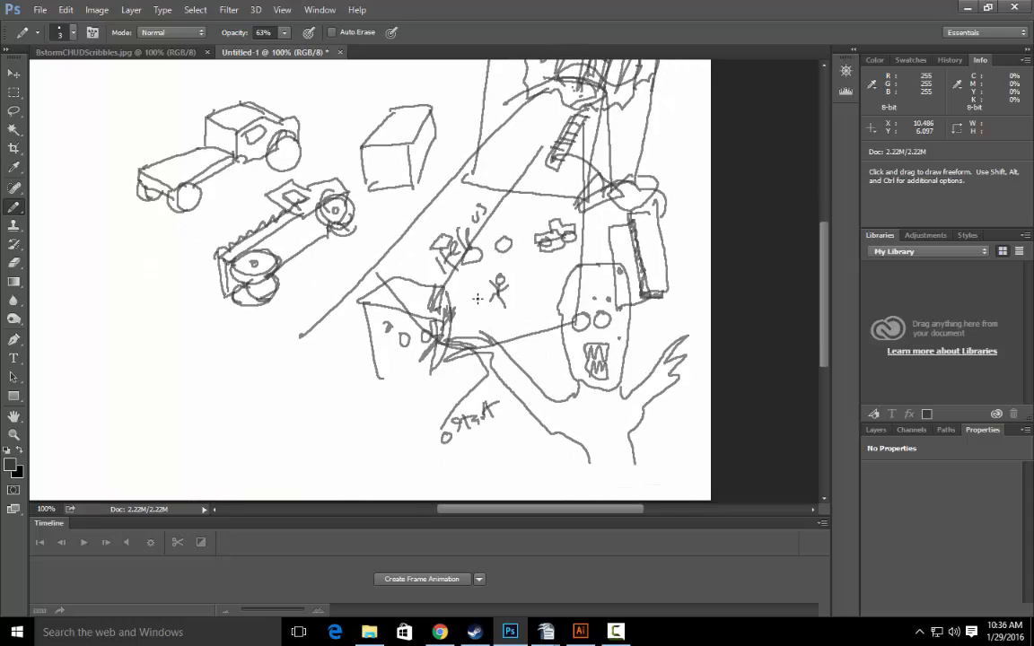
pyautogui.moveTo(466, 260)
pyautogui.mouseDown()
pyautogui.moveTo(490, 337)
pyautogui.moveTo(503, 336)
pyautogui.moveTo(566, 211)
pyautogui.moveTo(479, 297)
pyautogui.mouseUp()
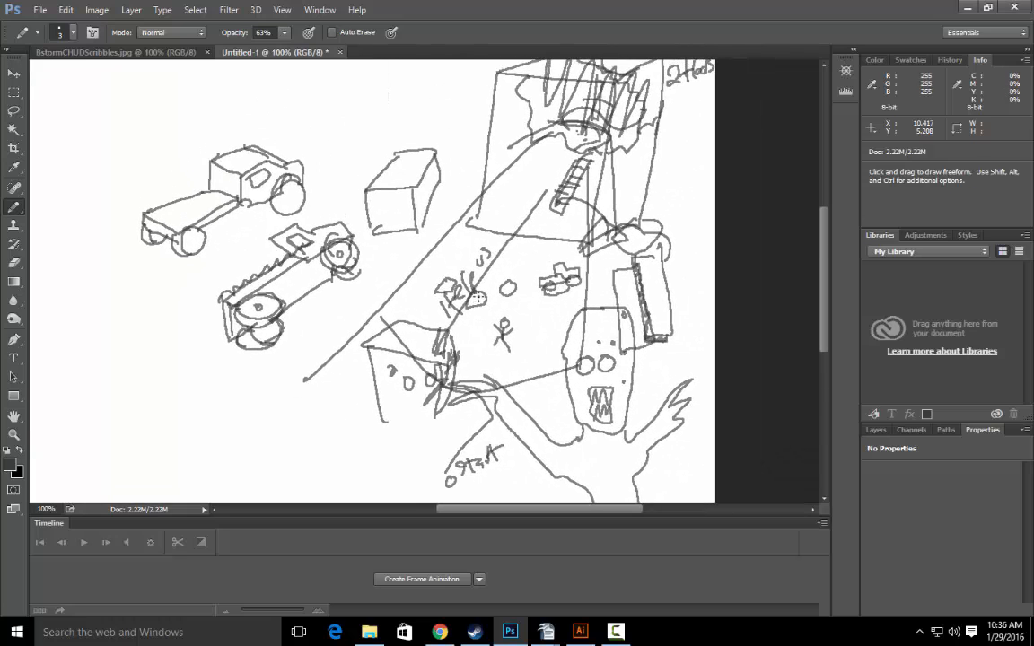
# Create a blank white 1080 × 720 pixel document at 72 pixels/inch, and return to the Untitled-1 sketch
pyautogui.click(40, 9)
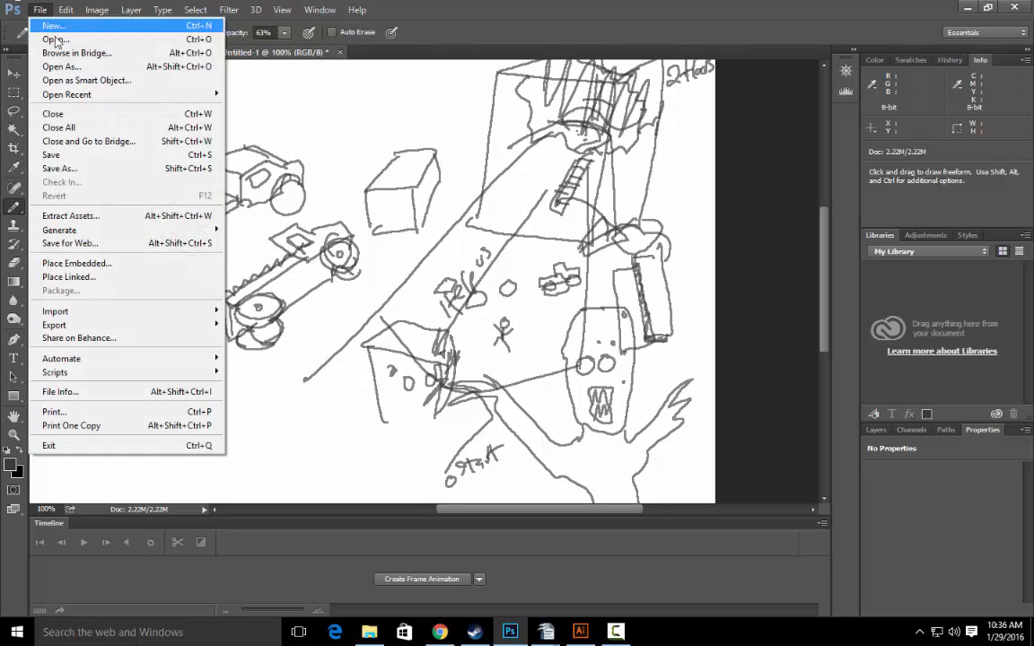
pyautogui.click(54, 25)
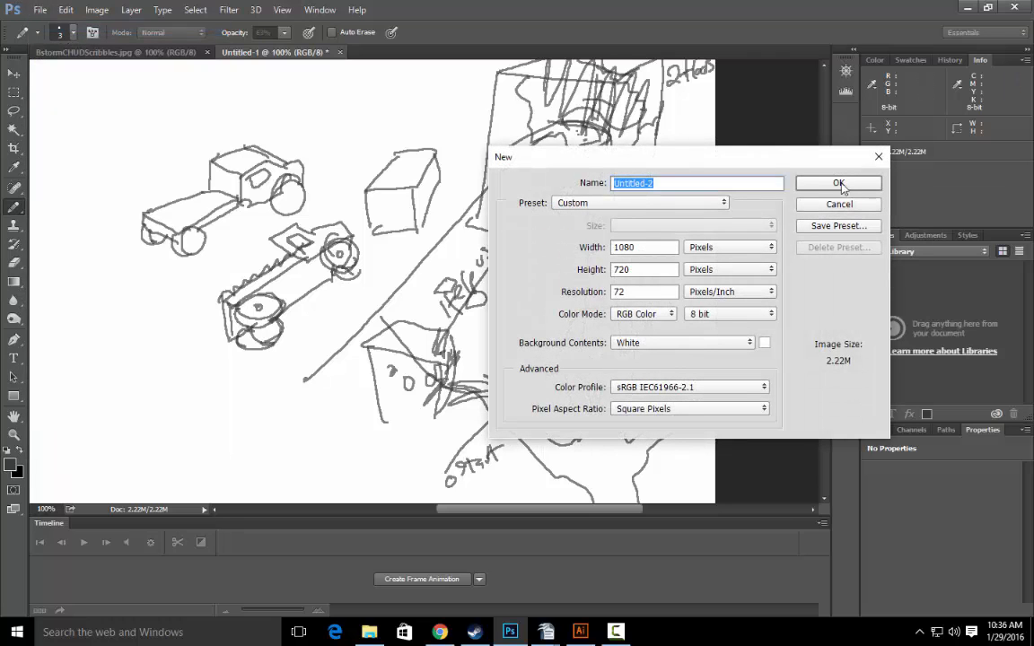
pyautogui.press('Return')
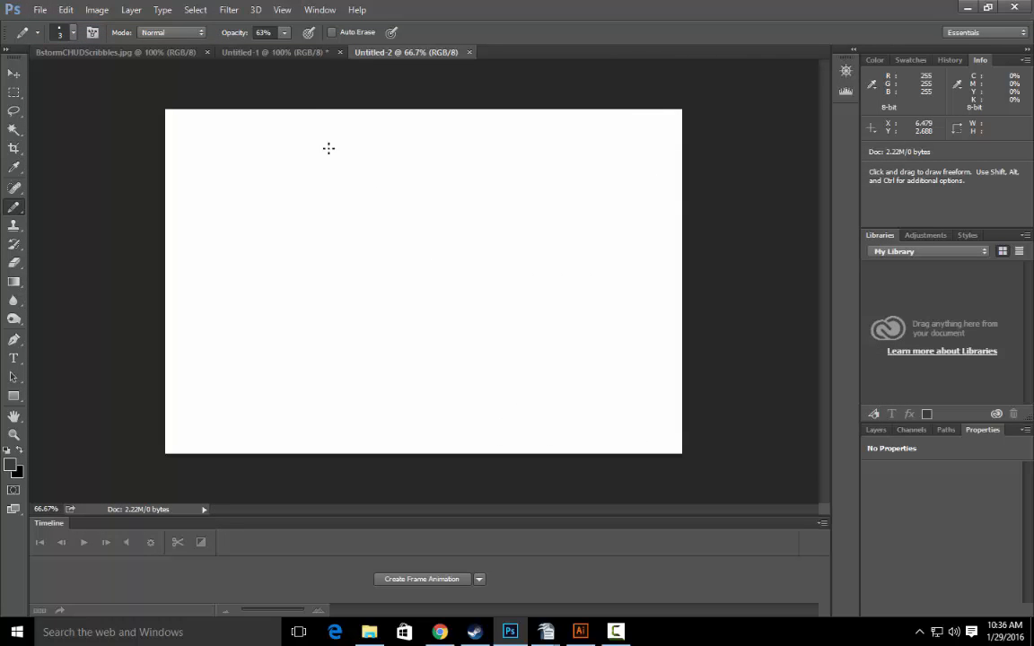
pyautogui.click(305, 53)
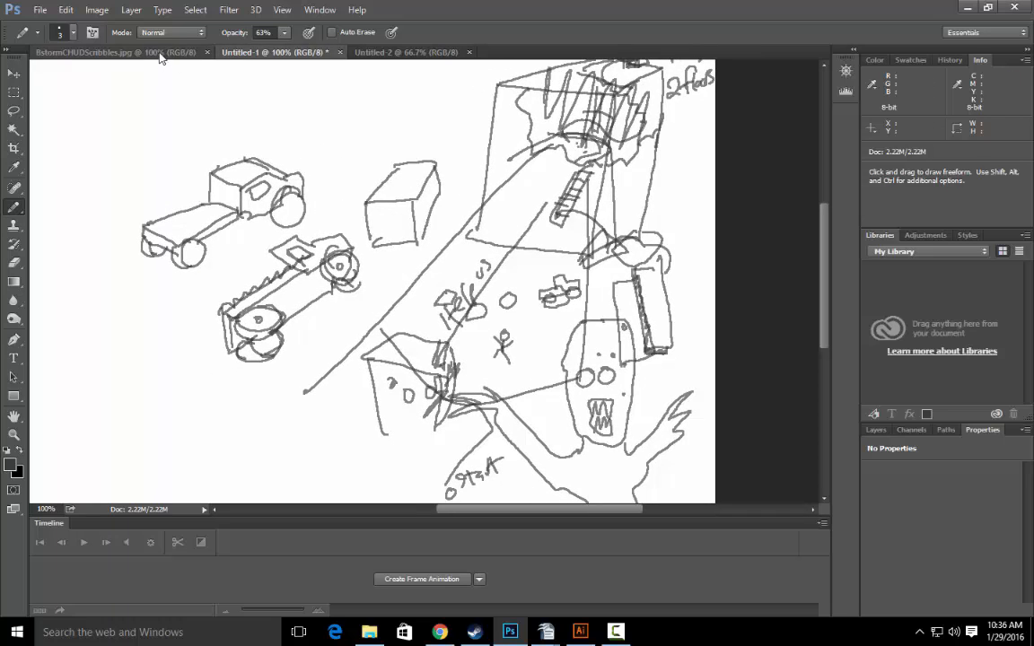
# In the Untitled-2 document, draw a four-sided building outline in the upper part of the canvas with a small corner box labeled "finis"
pyautogui.click(161, 55)
pyautogui.click(278, 54)
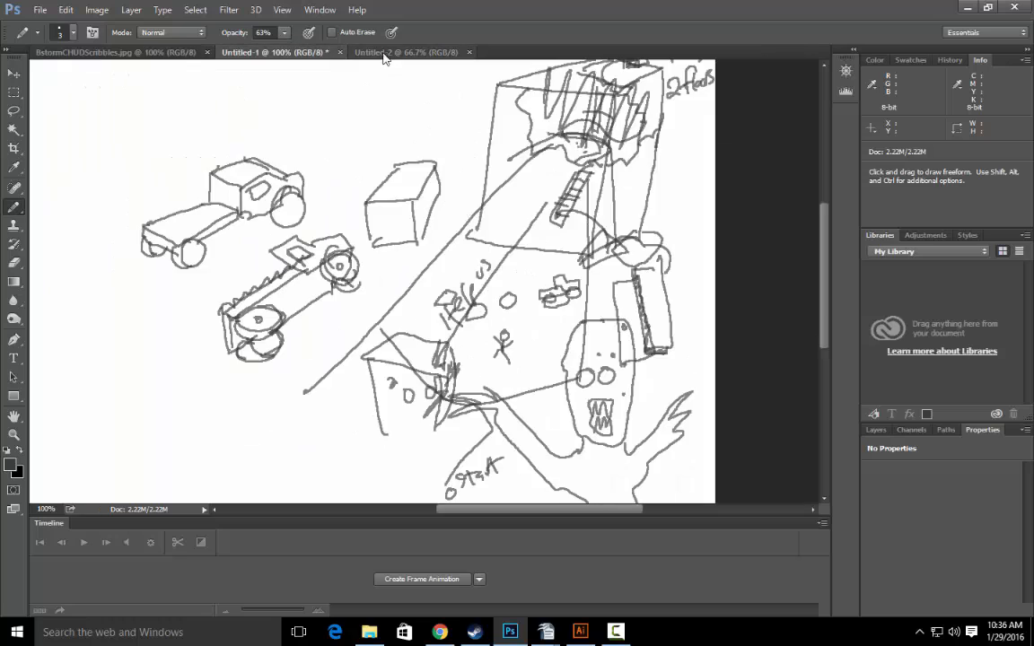
pyautogui.click(384, 54)
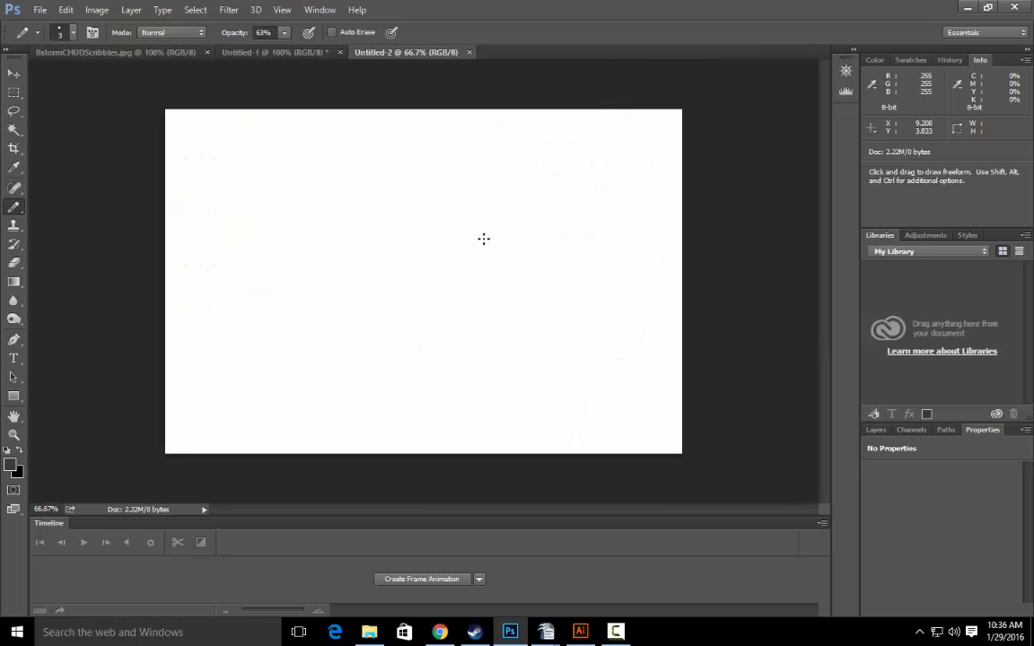
pyautogui.moveTo(476, 169)
pyautogui.mouseDown()
pyautogui.moveTo(476, 200)
pyautogui.moveTo(478, 152)
pyautogui.moveTo(493, 143)
pyautogui.moveTo(598, 155)
pyautogui.moveTo(582, 220)
pyautogui.moveTo(479, 190)
pyautogui.mouseUp()
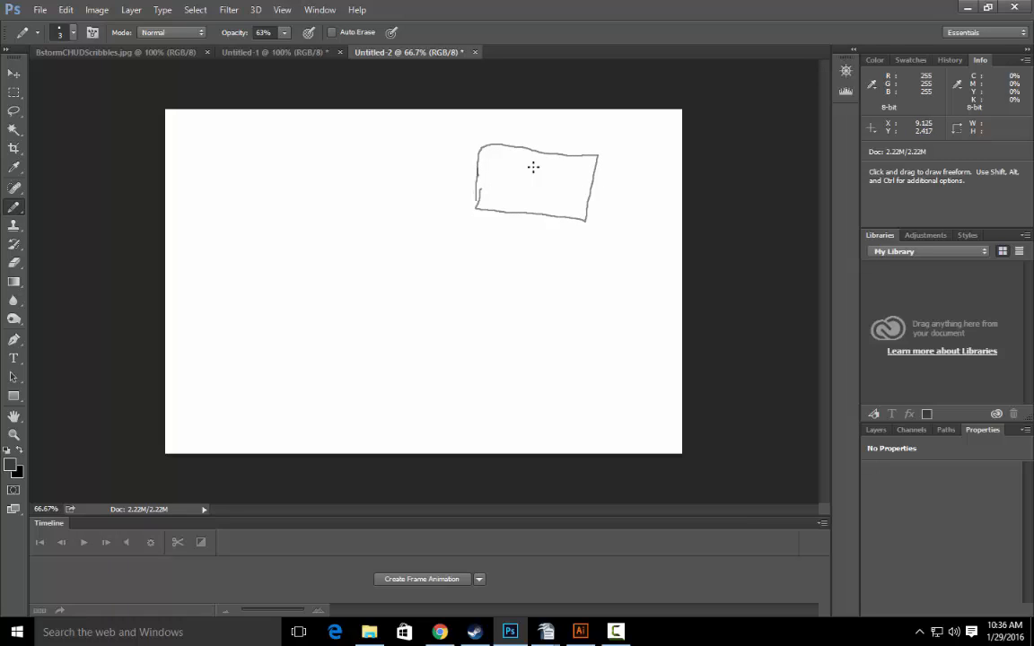
pyautogui.moveTo(575, 162)
pyautogui.mouseDown()
pyautogui.moveTo(603, 135)
pyautogui.moveTo(608, 151)
pyautogui.moveTo(603, 143)
pyautogui.moveTo(642, 144)
pyautogui.mouseUp()
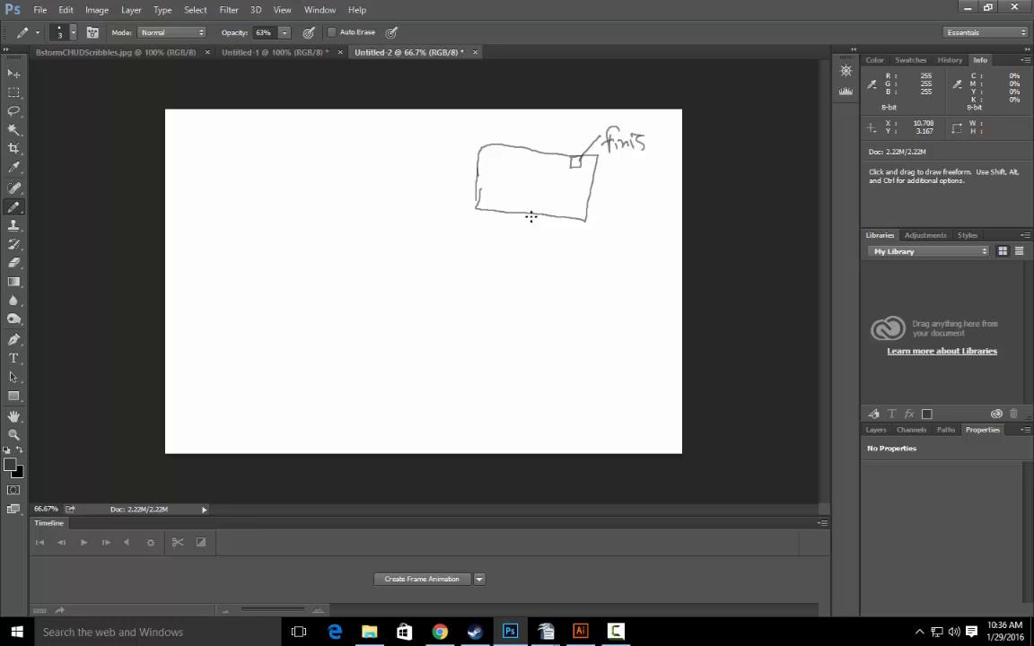
# Add a jagged break line, a ladder strip and an X mark inside the finish building, and extend its outline upward
pyautogui.moveTo(521, 213)
pyautogui.mouseDown()
pyautogui.moveTo(534, 171)
pyautogui.moveTo(554, 184)
pyautogui.moveTo(594, 174)
pyautogui.mouseUp()
pyautogui.moveTo(538, 182); pyautogui.dragTo(578, 190)
pyautogui.moveTo(583, 182)
pyautogui.mouseDown()
pyautogui.moveTo(536, 188)
pyautogui.moveTo(588, 191)
pyautogui.moveTo(533, 179)
pyautogui.mouseUp()
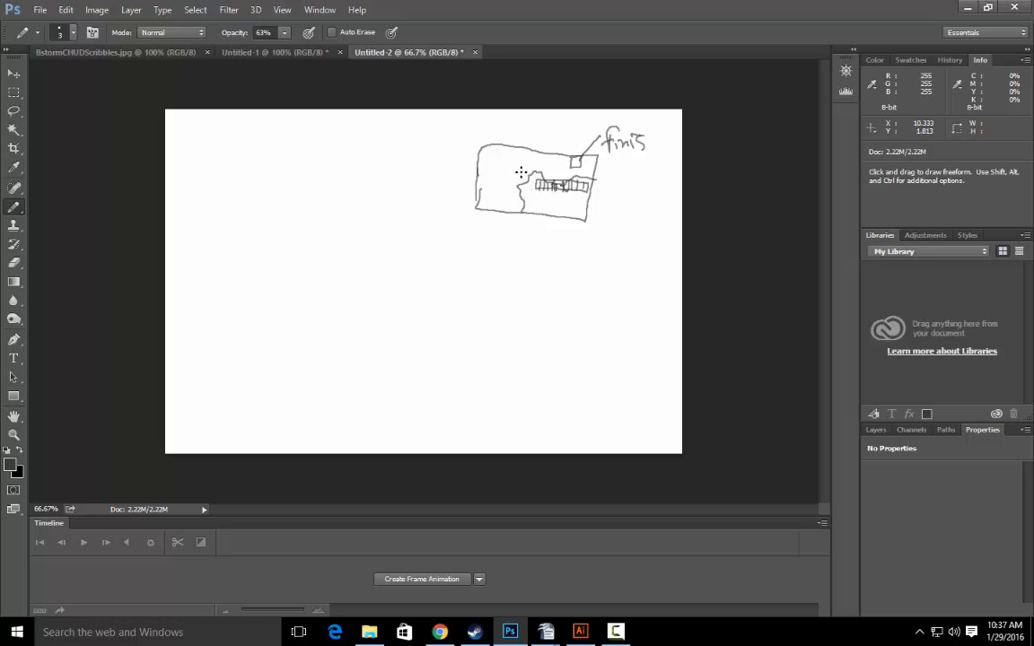
pyautogui.moveTo(516, 171); pyautogui.dragTo(523, 178)
pyautogui.moveTo(523, 171); pyautogui.dragTo(516, 178)
pyautogui.moveTo(594, 179)
pyautogui.mouseDown()
pyautogui.moveTo(603, 118)
pyautogui.moveTo(582, 115)
pyautogui.moveTo(483, 115)
pyautogui.moveTo(479, 146)
pyautogui.mouseUp()
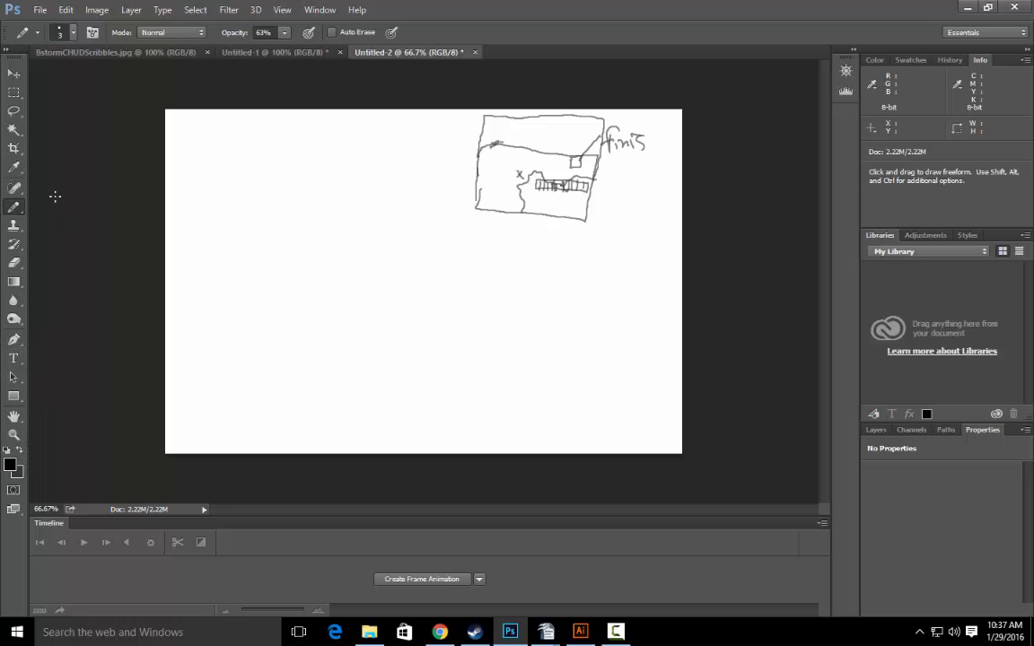
# Sample white from the canvas and paint over the old upper edge line crossing the finish building with the Pencil
pyautogui.press('i')
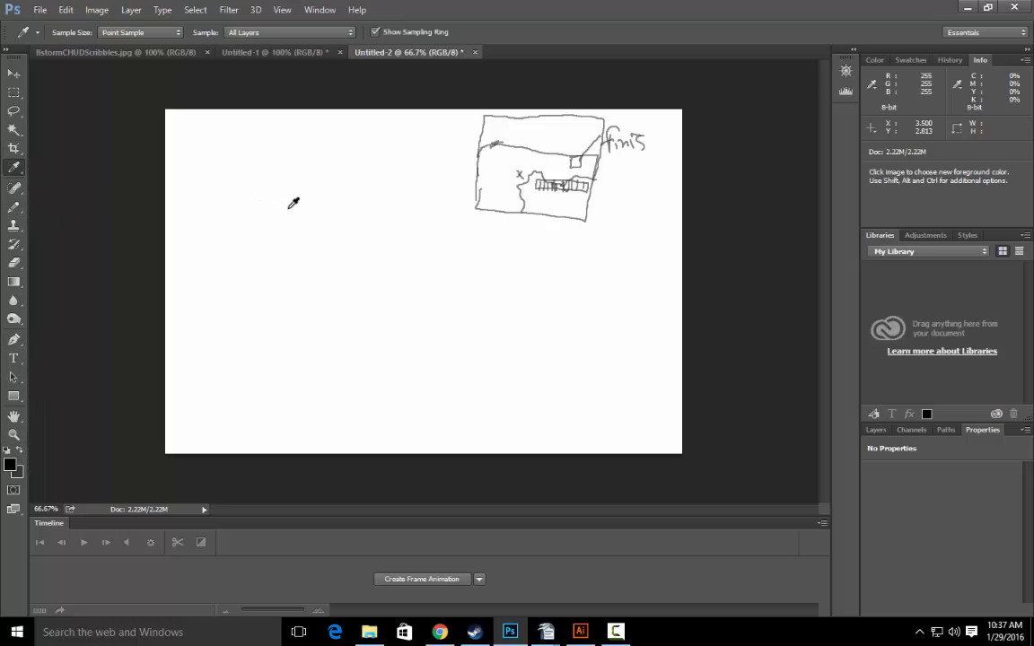
pyautogui.click(257, 184)
pyautogui.press('b')
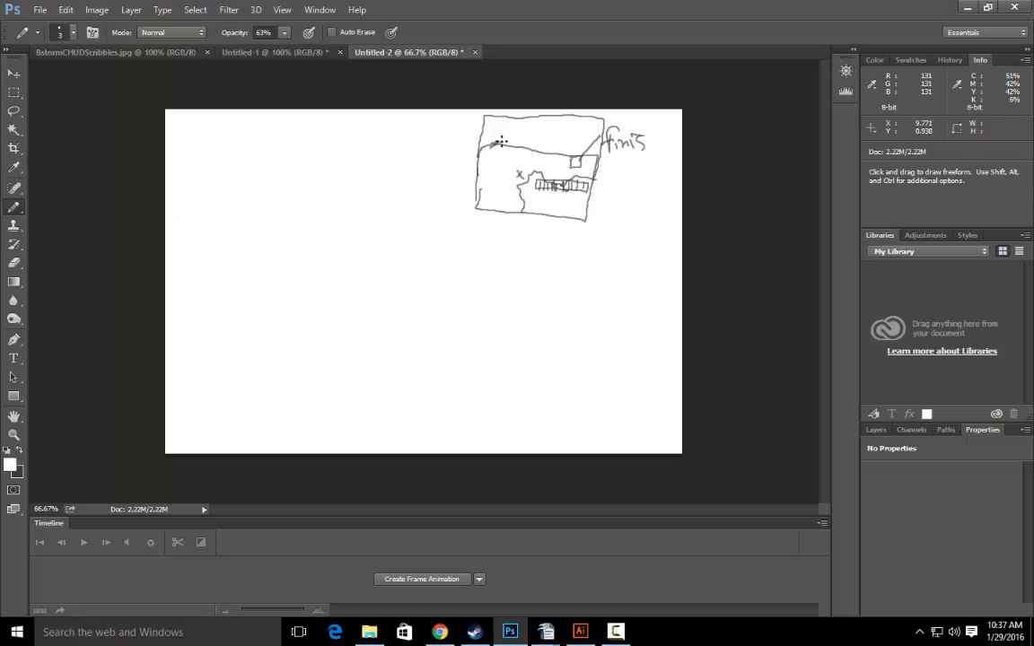
pyautogui.moveTo(497, 140)
pyautogui.mouseDown()
pyautogui.moveTo(550, 155)
pyautogui.moveTo(514, 149)
pyautogui.moveTo(552, 159)
pyautogui.mouseUp()
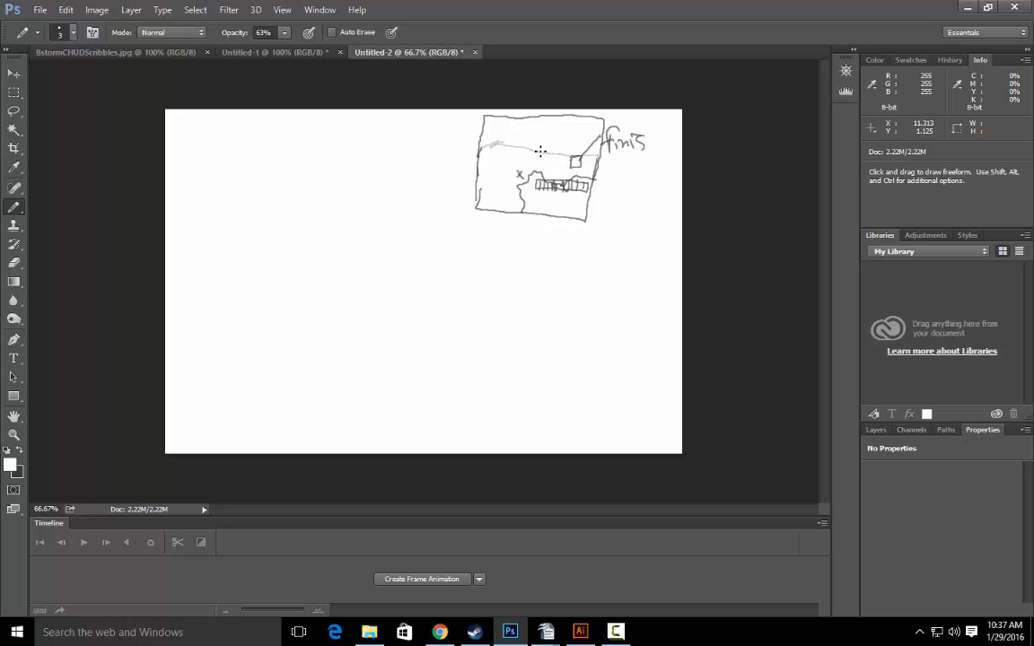
pyautogui.moveTo(505, 141)
pyautogui.mouseDown()
pyautogui.moveTo(489, 145)
pyautogui.moveTo(509, 148)
pyautogui.mouseUp()
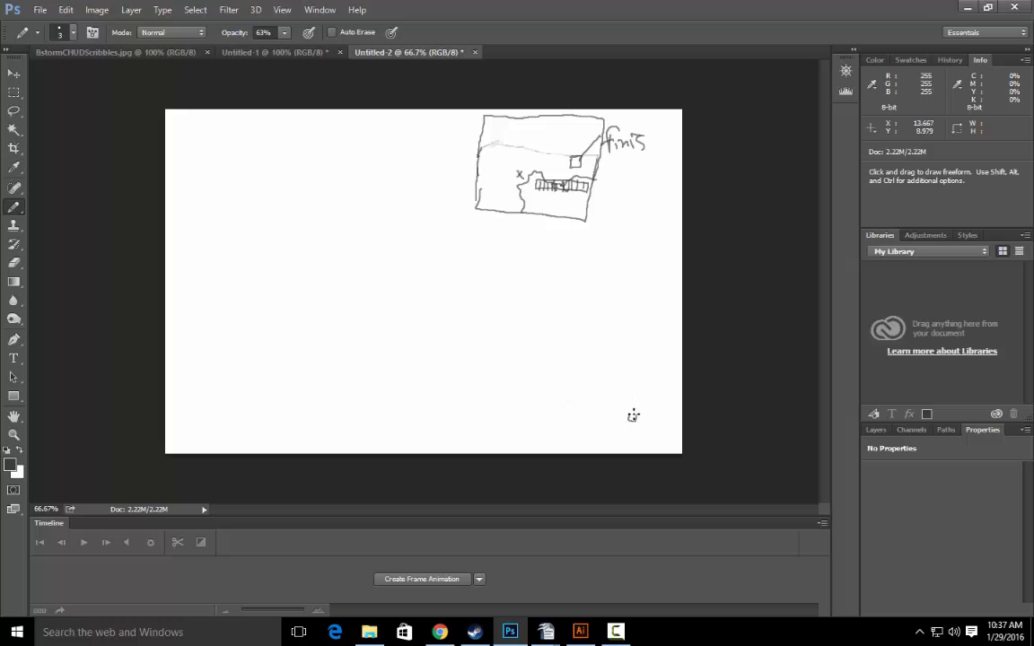
# Draw a small box labeled "start" near the canvas's lower right corner, with a hatched fence line stepping up beside it
pyautogui.moveTo(630, 414)
pyautogui.mouseDown()
pyautogui.moveTo(635, 396)
pyautogui.moveTo(664, 384)
pyautogui.mouseUp()
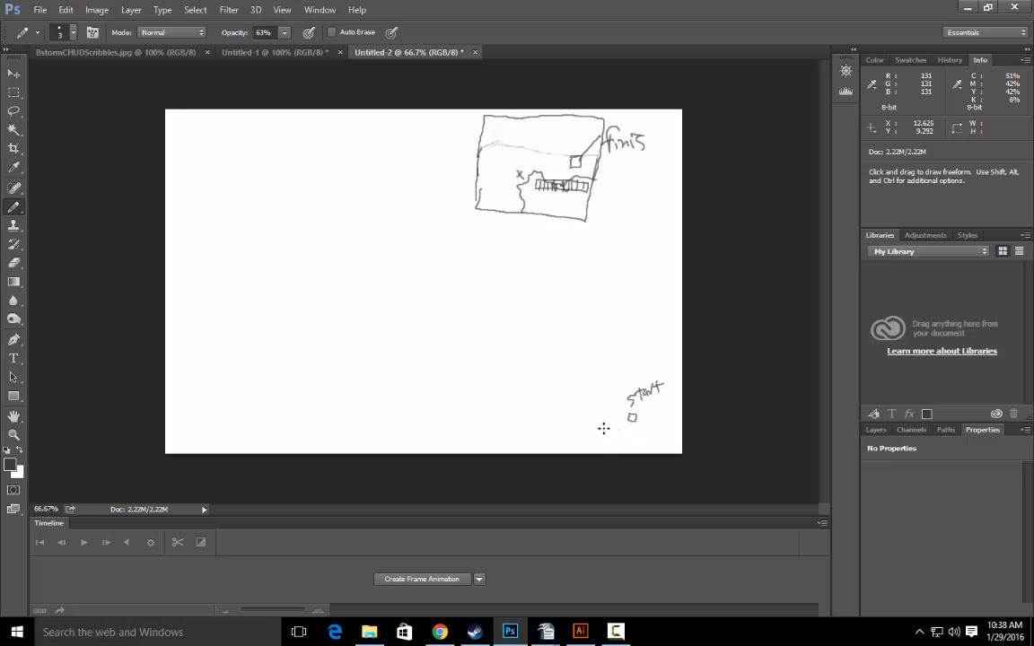
pyautogui.moveTo(600, 429)
pyautogui.mouseDown()
pyautogui.moveTo(653, 431)
pyautogui.moveTo(611, 433)
pyautogui.mouseUp()
pyautogui.moveTo(615, 426)
pyautogui.mouseDown()
pyautogui.moveTo(652, 429)
pyautogui.moveTo(629, 452)
pyautogui.moveTo(609, 425)
pyautogui.moveTo(600, 429)
pyautogui.moveTo(604, 390)
pyautogui.moveTo(561, 393)
pyautogui.moveTo(594, 369)
pyautogui.mouseUp()
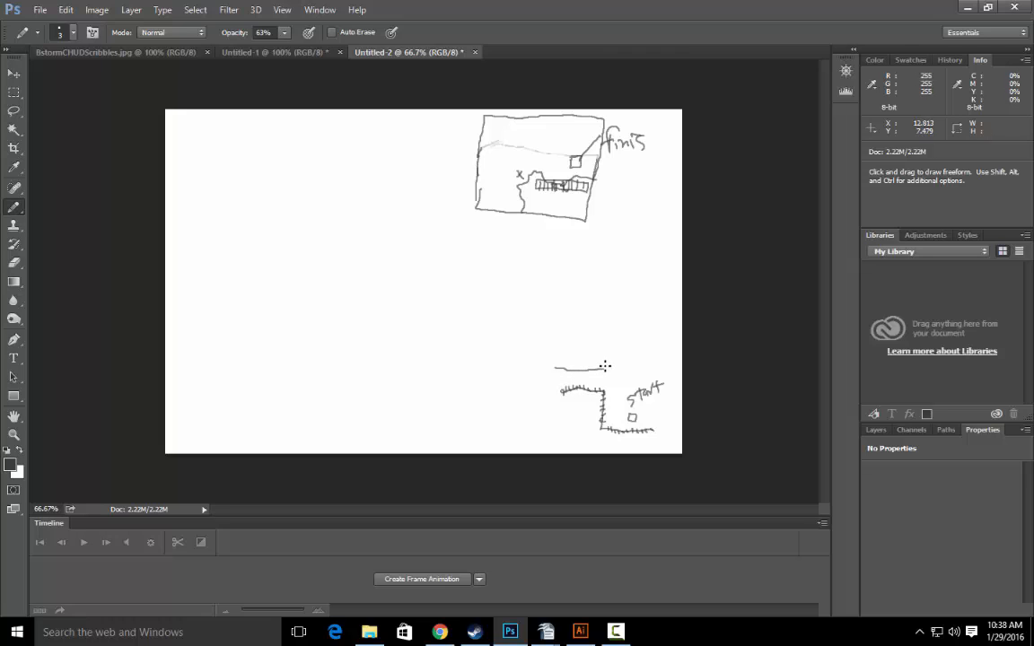
# Draw a rectangular building above the fence with a small landing and stairs along its lower edge, and a larger building outline below
pyautogui.moveTo(604, 366)
pyautogui.mouseDown()
pyautogui.moveTo(604, 334)
pyautogui.moveTo(526, 314)
pyautogui.moveTo(512, 358)
pyautogui.moveTo(577, 371)
pyautogui.moveTo(561, 384)
pyautogui.mouseUp()
pyautogui.moveTo(557, 376); pyautogui.dragTo(547, 384)
pyautogui.moveTo(543, 376); pyautogui.dragTo(538, 384)
pyautogui.moveTo(536, 376)
pyautogui.mouseDown()
pyautogui.moveTo(536, 385)
pyautogui.moveTo(517, 373)
pyautogui.moveTo(559, 425)
pyautogui.moveTo(557, 453)
pyautogui.mouseUp()
pyautogui.moveTo(561, 391)
pyautogui.mouseDown()
pyautogui.moveTo(474, 389)
pyautogui.moveTo(475, 442)
pyautogui.mouseUp()
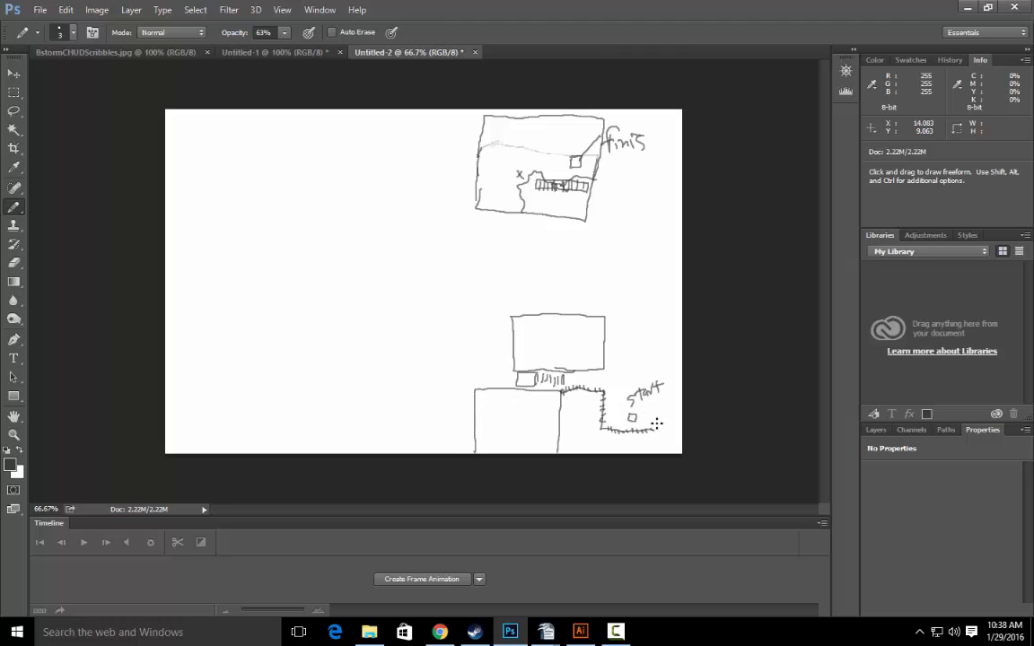
# Outline the neighboring buildings along the canvas's right edge, and mark a circle labeled "family" inside the middle building
pyautogui.moveTo(656, 432)
pyautogui.mouseDown()
pyautogui.moveTo(655, 415)
pyautogui.moveTo(685, 413)
pyautogui.moveTo(652, 453)
pyautogui.mouseUp()
pyautogui.moveTo(661, 382)
pyautogui.mouseDown()
pyautogui.moveTo(661, 334)
pyautogui.moveTo(701, 315)
pyautogui.mouseUp()
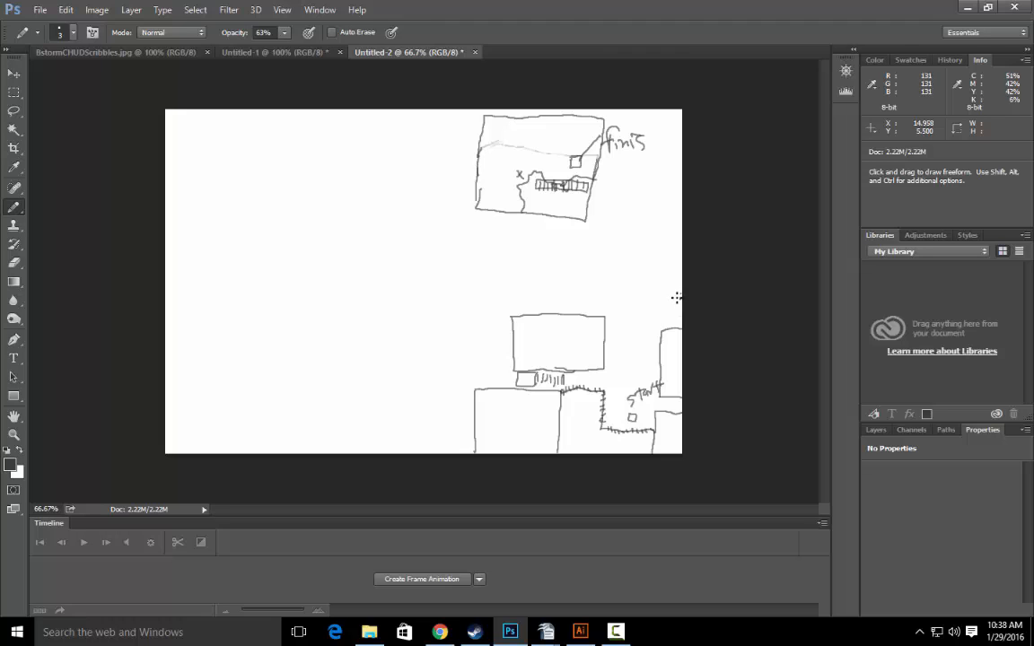
pyautogui.moveTo(682, 296)
pyautogui.mouseDown()
pyautogui.moveTo(666, 289)
pyautogui.moveTo(665, 207)
pyautogui.moveTo(649, 219)
pyautogui.moveTo(647, 288)
pyautogui.moveTo(666, 289)
pyautogui.mouseUp()
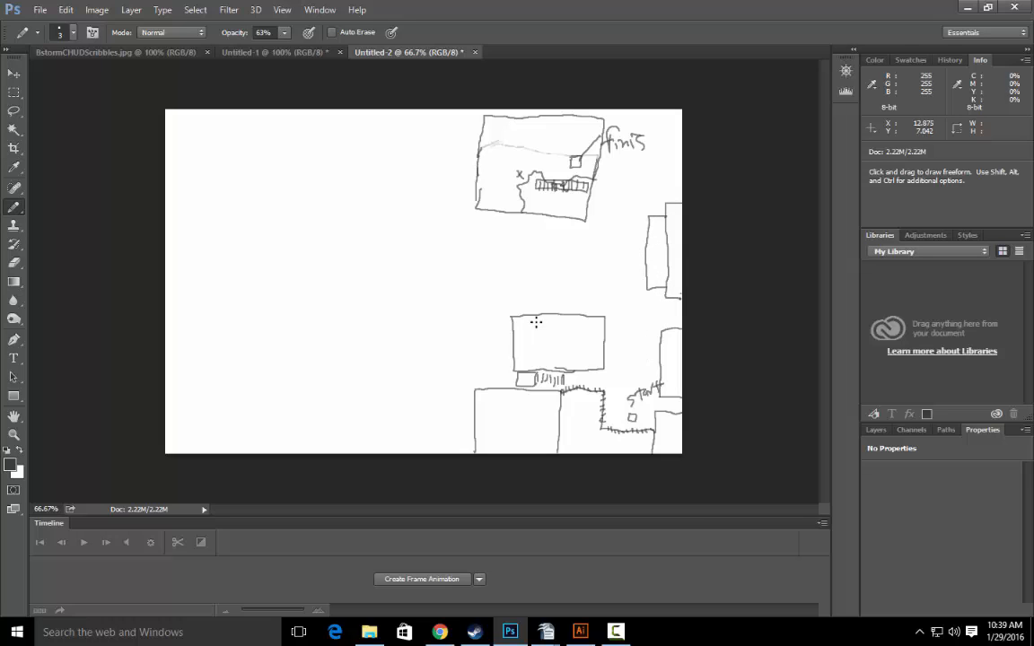
pyautogui.moveTo(574, 330)
pyautogui.mouseDown()
pyautogui.moveTo(617, 321)
pyautogui.moveTo(606, 348)
pyautogui.mouseUp()
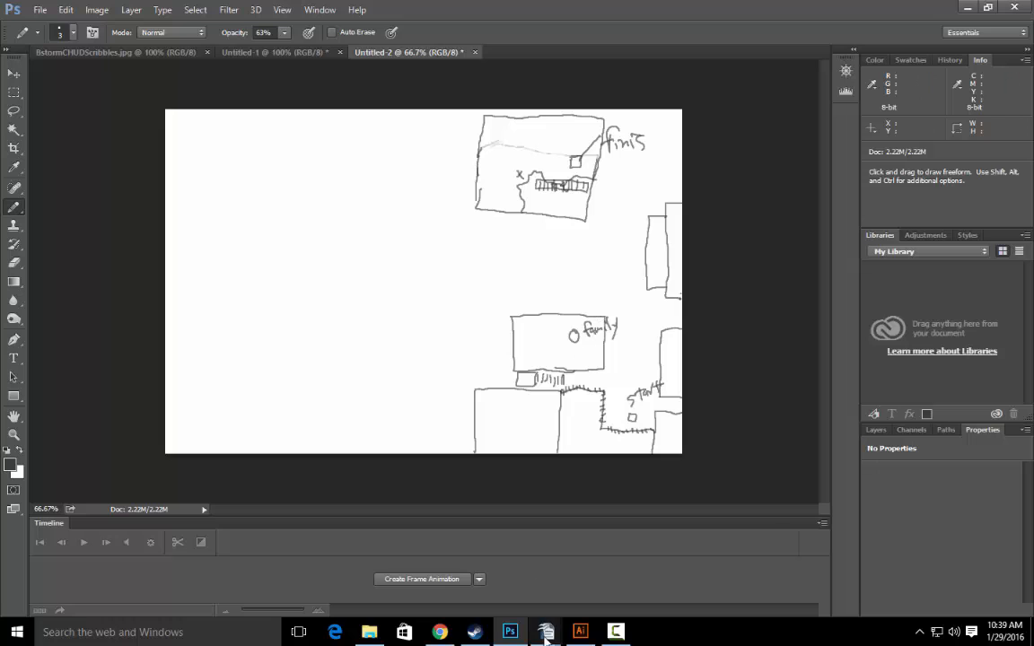
# In the OpenOffice Writer walkthrough document, replace "roof stairwell" with "first floor window" in item 1a and save it in the current format
pyautogui.moveTo(546, 632)
pyautogui.click(399, 557)
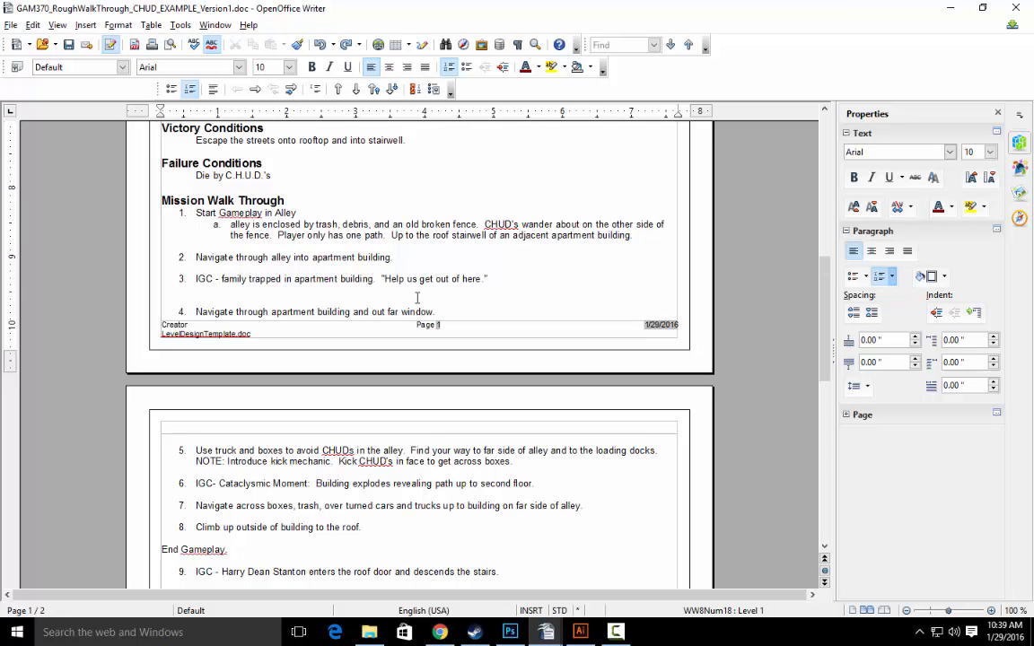
pyautogui.click(433, 322)
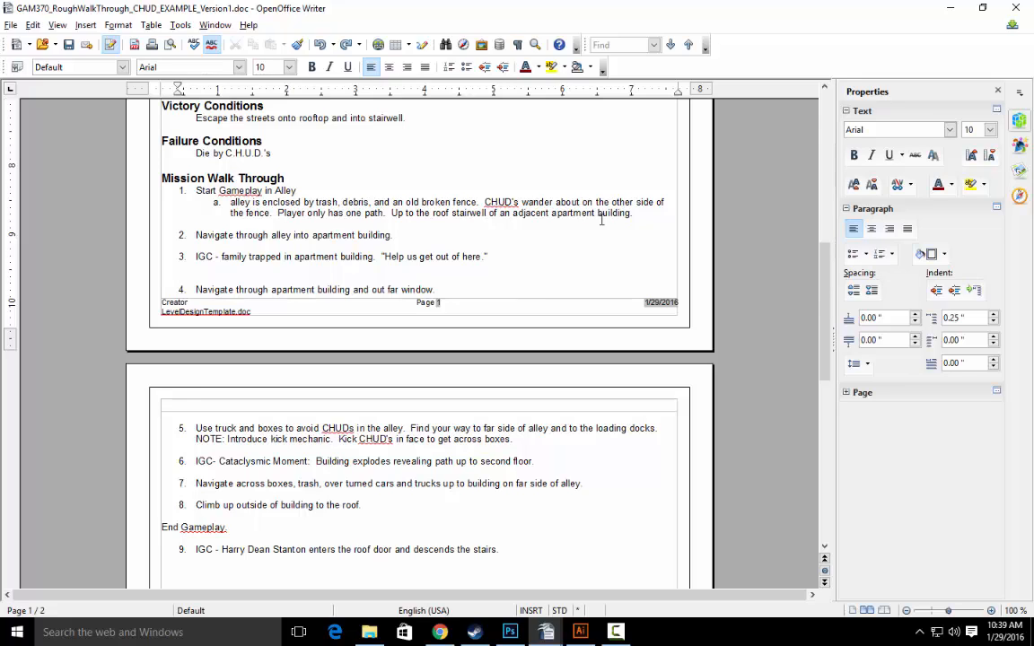
pyautogui.moveTo(434, 214); pyautogui.dragTo(487, 213)
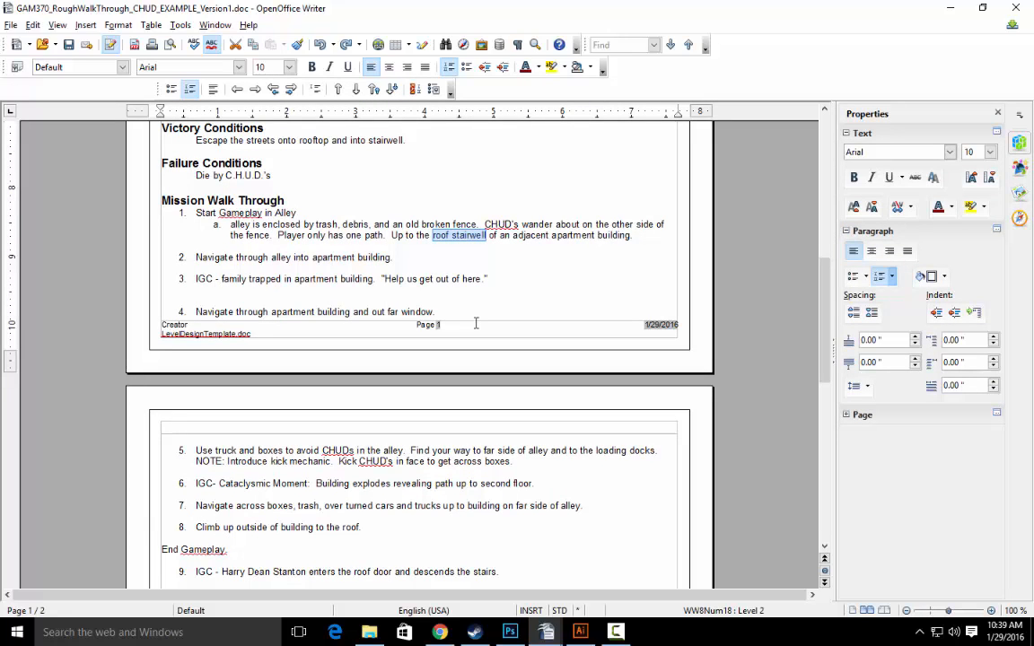
pyautogui.write('firdt')
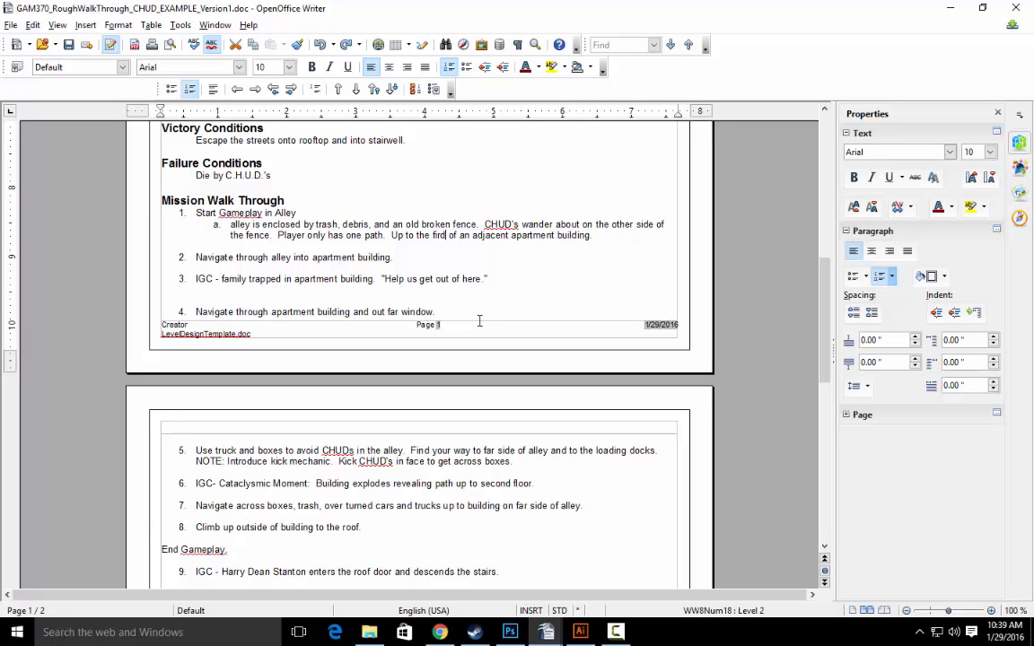
pyautogui.press('BackSpace')
pyautogui.press('BackSpace')
pyautogui.press('BackSpace')
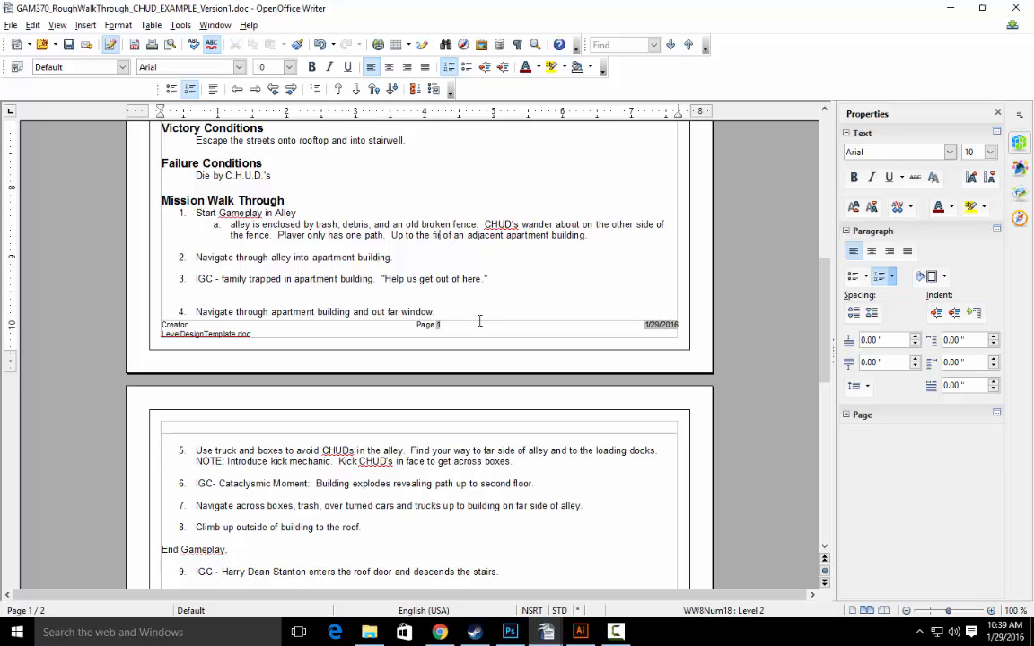
pyautogui.write('st floor win')
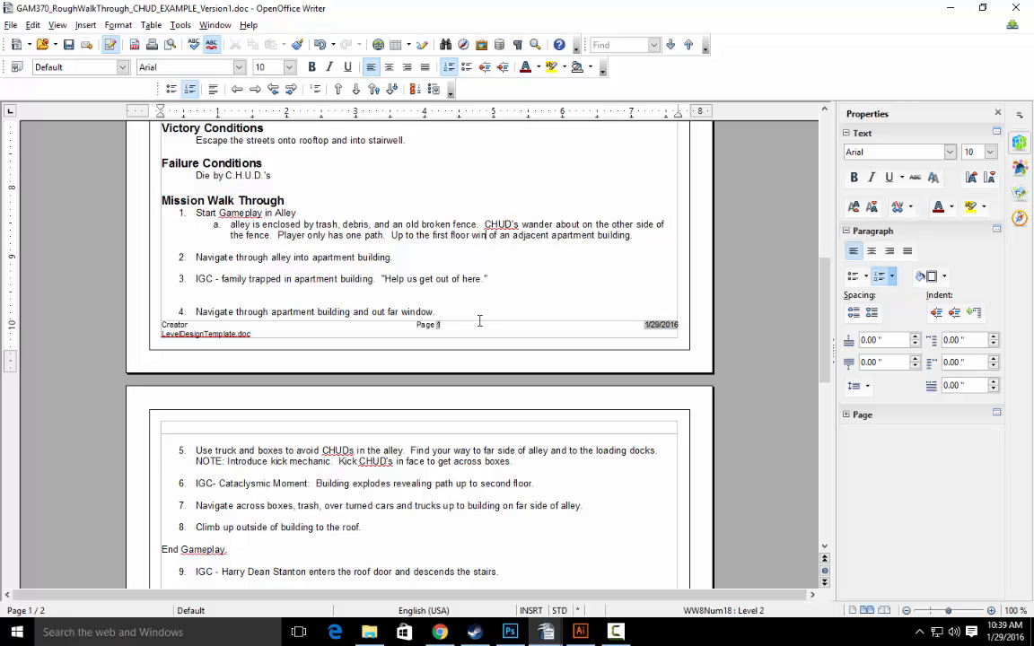
pyautogui.write('dow')
pyautogui.hotkey('ctrl', 's')
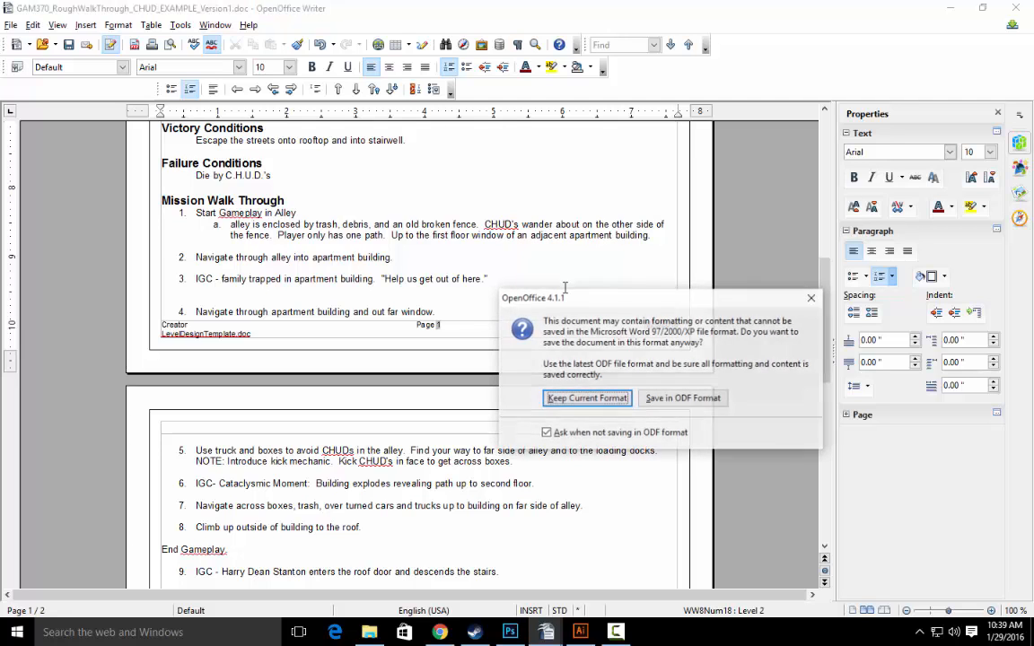
pyautogui.click(588, 398)
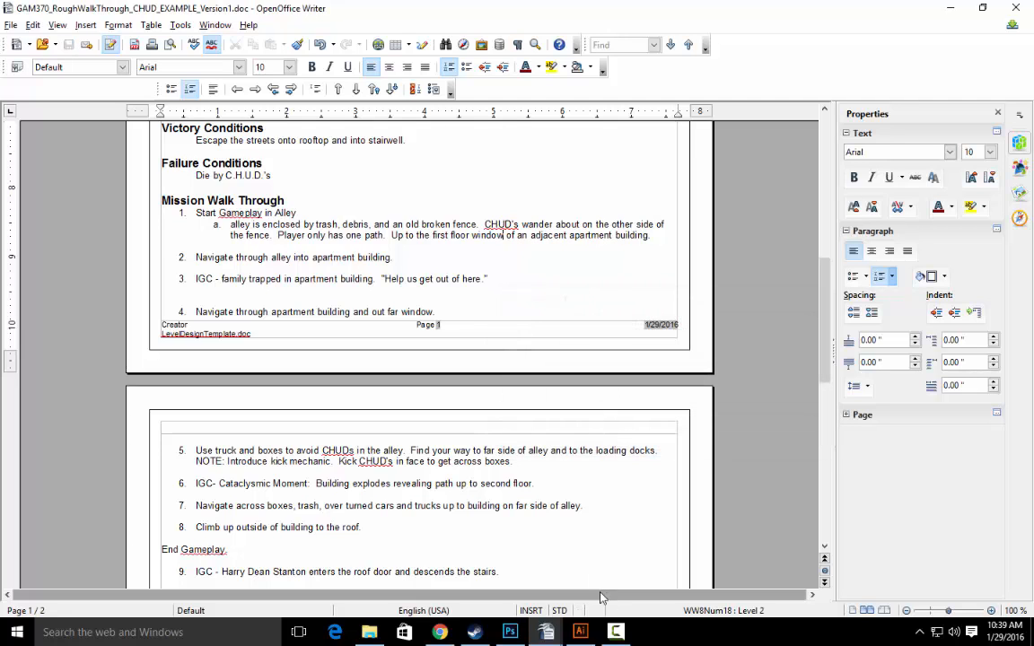
# Return to the Photoshop sketch and scatter small X marks for enemies across the open area above the family building
pyautogui.hotkey('alt', 'Tab')
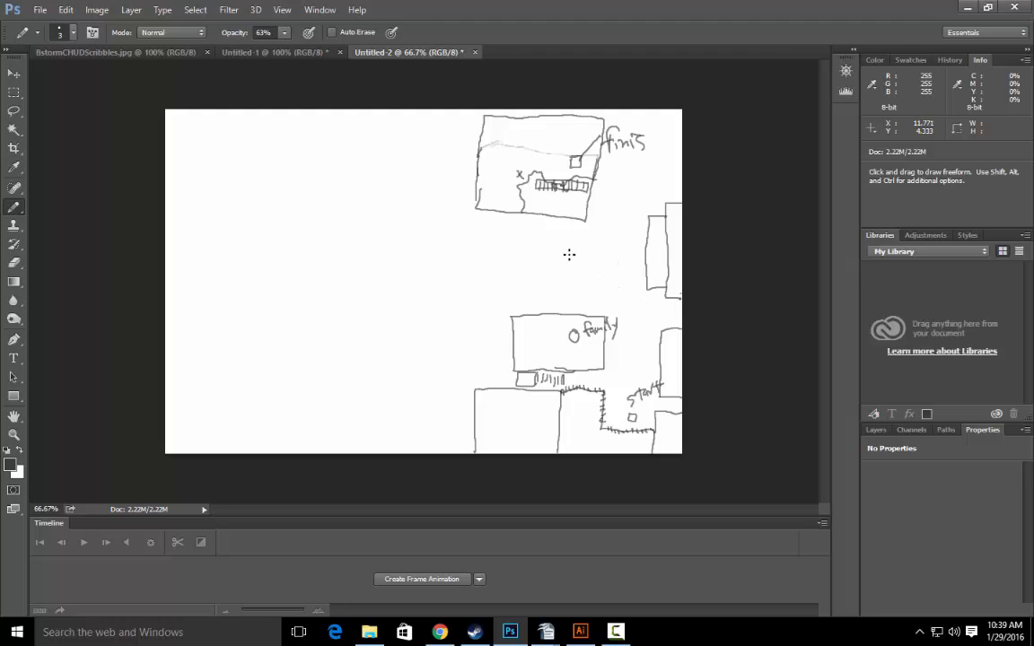
pyautogui.moveTo(564, 257)
pyautogui.mouseDown()
pyautogui.moveTo(586, 288)
pyautogui.moveTo(558, 298)
pyautogui.mouseUp()
pyautogui.moveTo(558, 290); pyautogui.dragTo(551, 298)
pyautogui.moveTo(633, 232); pyautogui.dragTo(640, 240)
pyautogui.moveTo(640, 232); pyautogui.dragTo(633, 239)
pyautogui.moveTo(624, 287); pyautogui.dragTo(630, 294)
pyautogui.moveTo(631, 286); pyautogui.dragTo(623, 294)
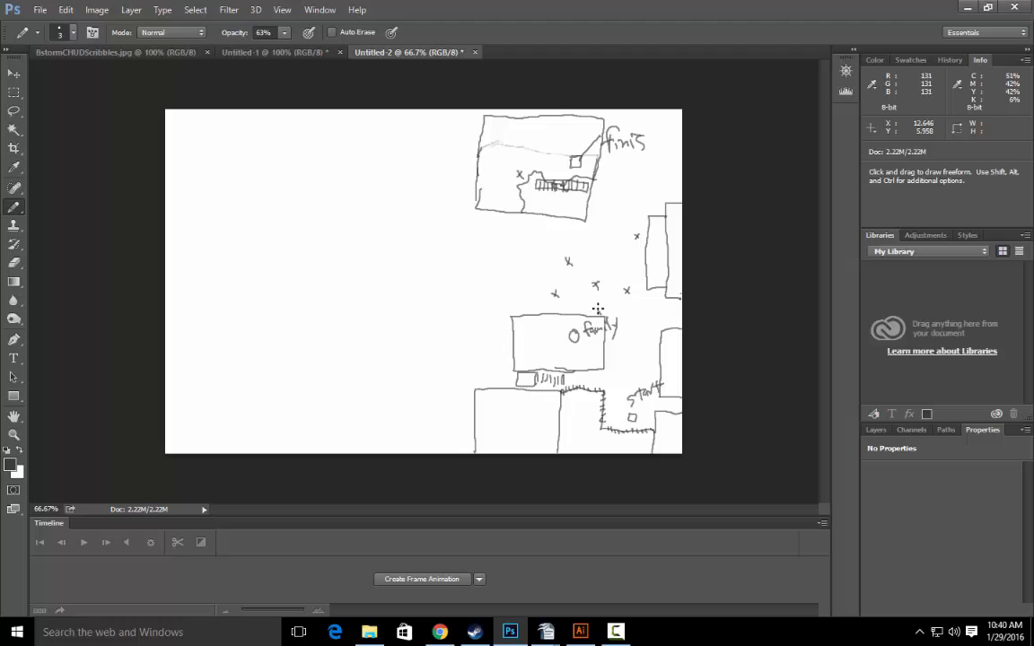
# Sketch a truck at the family building's upper right corner, and a hatched barrier and debris boxes enclosing the start alley
pyautogui.moveTo(598, 307)
pyautogui.mouseDown()
pyautogui.moveTo(628, 297)
pyautogui.moveTo(608, 309)
pyautogui.mouseUp()
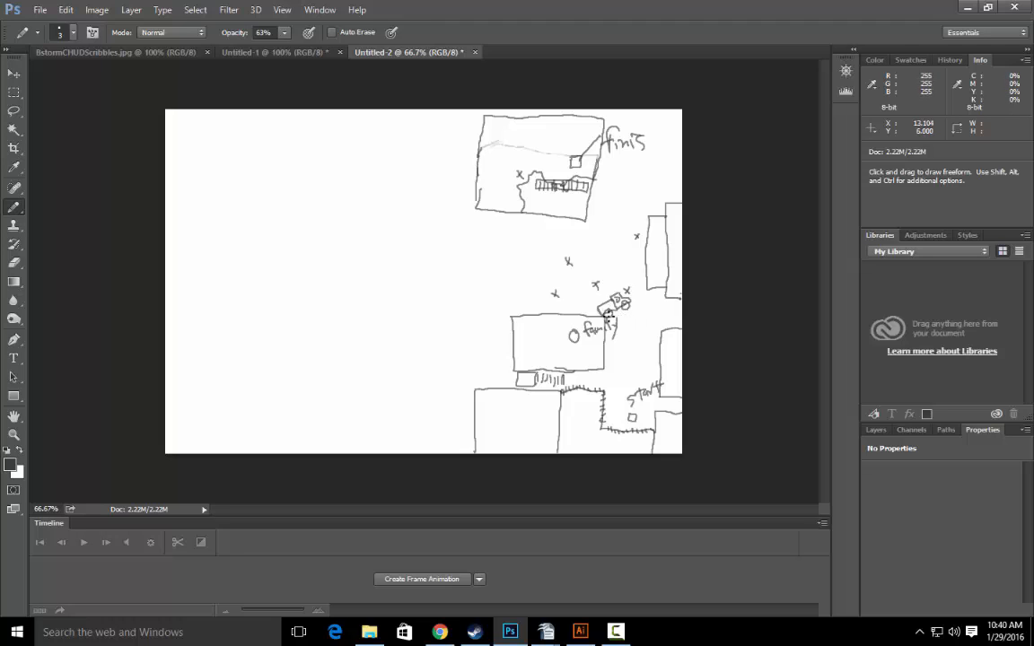
pyautogui.moveTo(609, 313)
pyautogui.mouseDown()
pyautogui.moveTo(649, 322)
pyautogui.moveTo(647, 312)
pyautogui.moveTo(658, 313)
pyautogui.moveTo(662, 329)
pyautogui.moveTo(632, 319)
pyautogui.mouseUp()
pyautogui.moveTo(627, 313); pyautogui.dragTo(620, 319)
pyautogui.moveTo(616, 312); pyautogui.dragTo(606, 316)
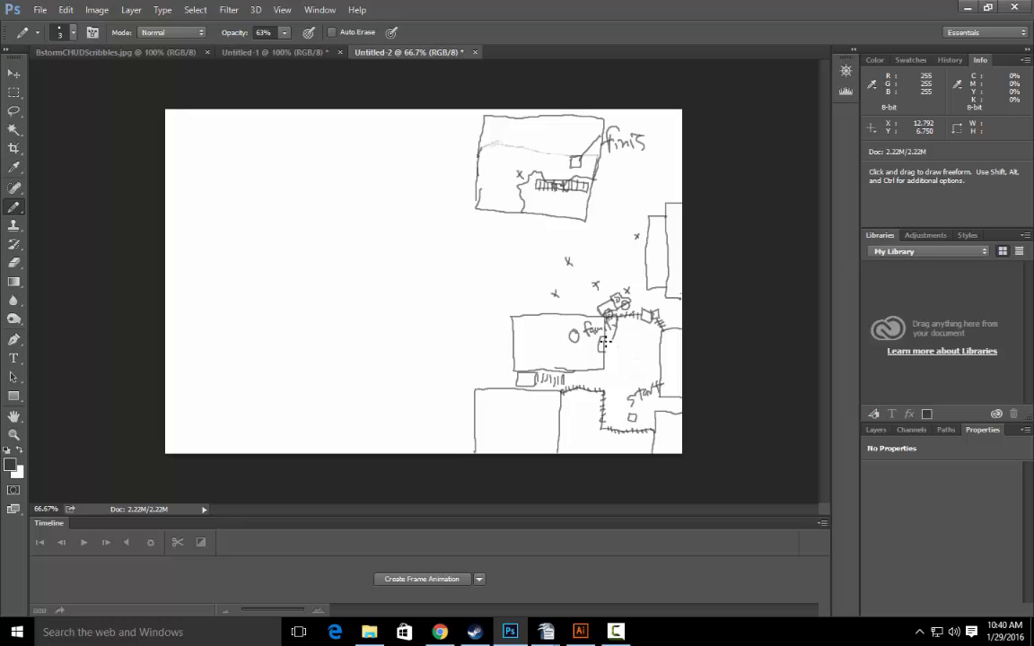
pyautogui.moveTo(613, 346)
pyautogui.mouseDown()
pyautogui.moveTo(648, 362)
pyautogui.moveTo(649, 352)
pyautogui.moveTo(648, 363)
pyautogui.moveTo(651, 353)
pyautogui.moveTo(644, 345)
pyautogui.moveTo(638, 381)
pyautogui.mouseUp()
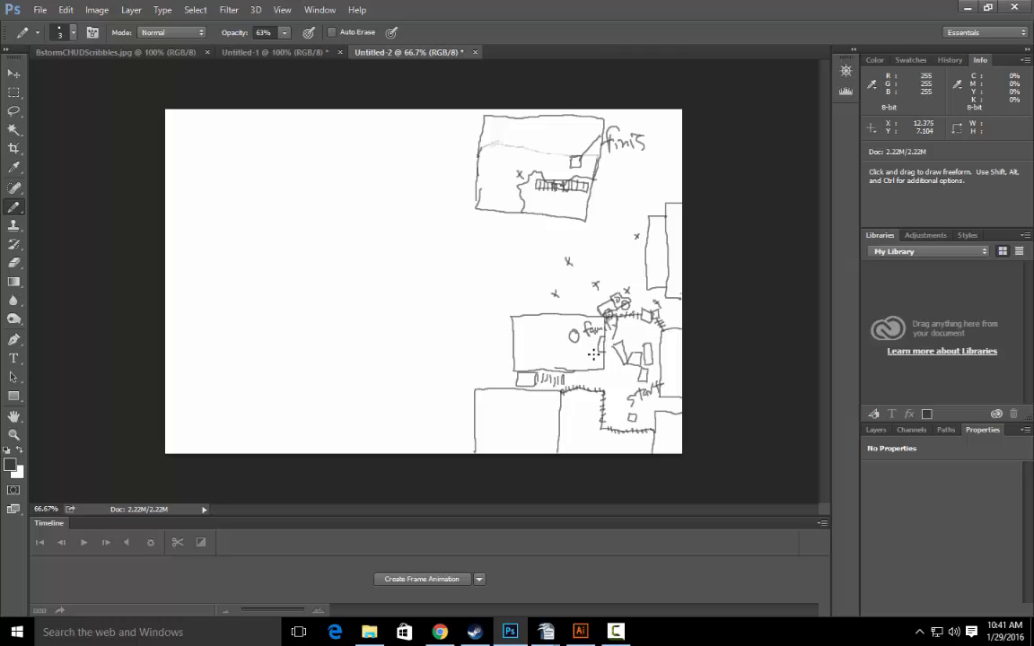
# Draw interior walls and window openings in the family building, with X marks outside its left wall
pyautogui.moveTo(603, 357)
pyautogui.mouseDown()
pyautogui.moveTo(562, 353)
pyautogui.moveTo(564, 316)
pyautogui.moveTo(566, 326)
pyautogui.moveTo(567, 316)
pyautogui.moveTo(598, 321)
pyautogui.mouseUp()
pyautogui.moveTo(520, 316)
pyautogui.mouseDown()
pyautogui.moveTo(534, 316)
pyautogui.moveTo(521, 313)
pyautogui.moveTo(510, 356)
pyautogui.moveTo(512, 340)
pyautogui.moveTo(498, 350)
pyautogui.mouseUp()
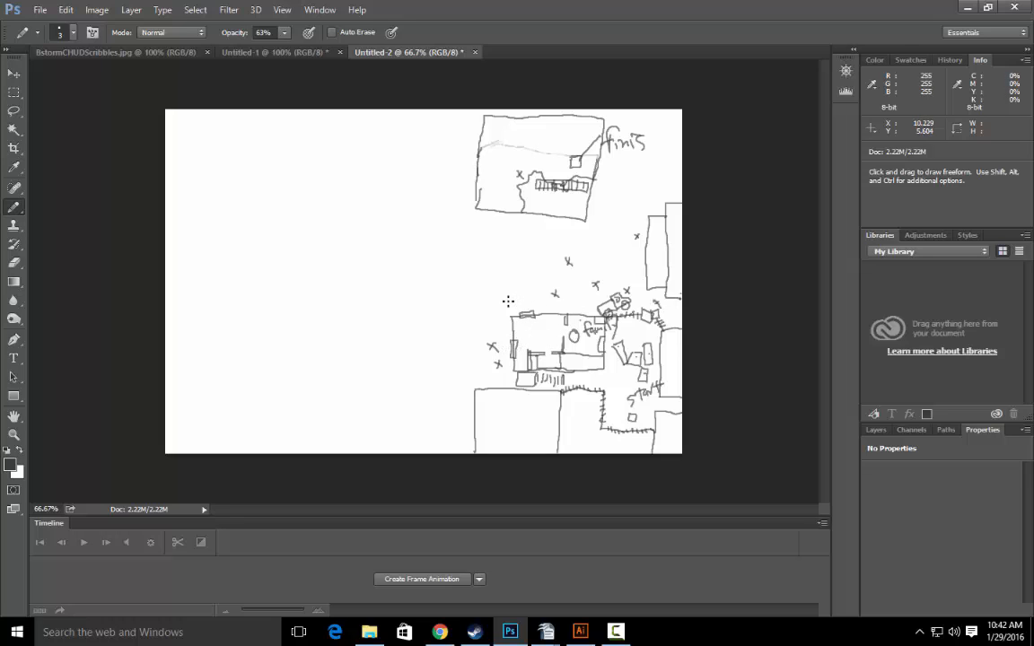
# Sketch a truck with a plank, several crates and more X marks outside the family building's upper left corner
pyautogui.moveTo(501, 292)
pyautogui.mouseDown()
pyautogui.moveTo(510, 301)
pyautogui.moveTo(501, 301)
pyautogui.mouseUp()
pyautogui.moveTo(524, 299)
pyautogui.mouseDown()
pyautogui.moveTo(520, 282)
pyautogui.moveTo(533, 279)
pyautogui.moveTo(523, 300)
pyautogui.mouseUp()
pyautogui.hotkey('ctrl', 'z')
pyautogui.moveTo(496, 333)
pyautogui.mouseDown()
pyautogui.moveTo(504, 352)
pyautogui.moveTo(478, 321)
pyautogui.moveTo(483, 305)
pyautogui.moveTo(498, 327)
pyautogui.moveTo(477, 321)
pyautogui.moveTo(471, 301)
pyautogui.moveTo(483, 312)
pyautogui.moveTo(470, 319)
pyautogui.moveTo(489, 333)
pyautogui.moveTo(494, 315)
pyautogui.moveTo(478, 303)
pyautogui.mouseUp()
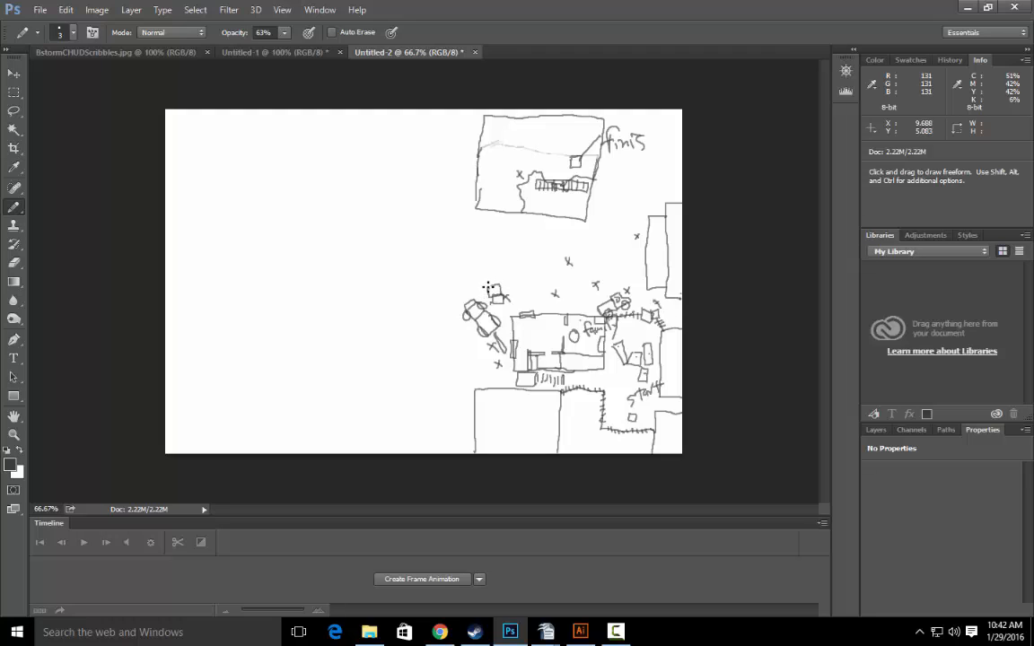
pyautogui.moveTo(495, 265)
pyautogui.mouseDown()
pyautogui.moveTo(507, 272)
pyautogui.moveTo(497, 265)
pyautogui.mouseUp()
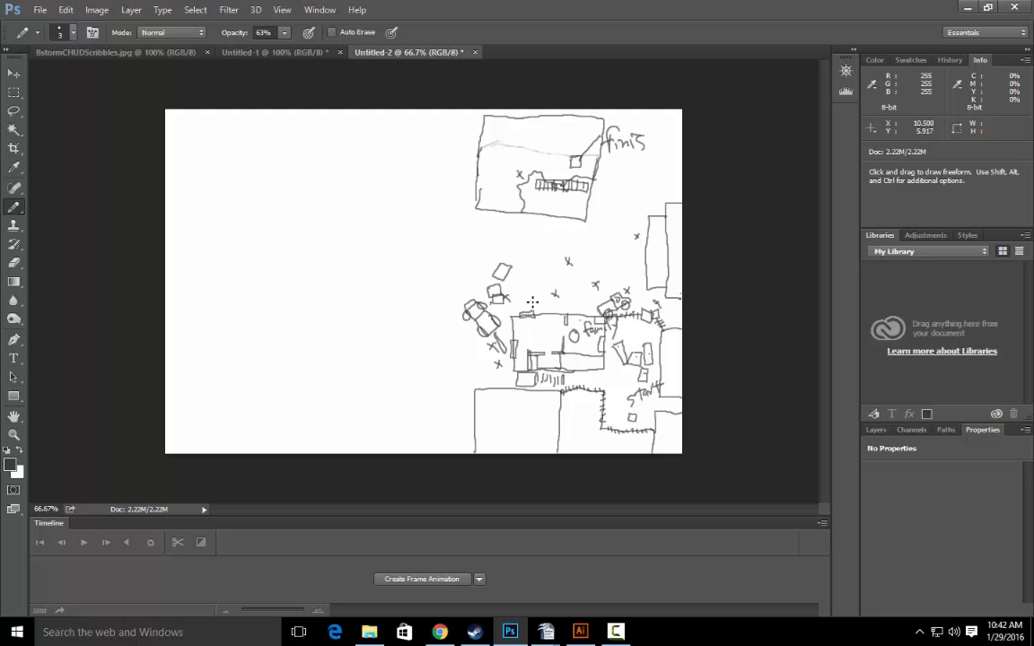
pyautogui.moveTo(465, 287); pyautogui.dragTo(471, 295)
pyautogui.moveTo(472, 287); pyautogui.dragTo(466, 295)
# Outline an angled building at the canvas's lower edge and a larger notched building wrapping around its left side
pyautogui.moveTo(442, 368)
pyautogui.mouseDown()
pyautogui.moveTo(393, 369)
pyautogui.moveTo(371, 389)
pyautogui.moveTo(419, 452)
pyautogui.mouseUp()
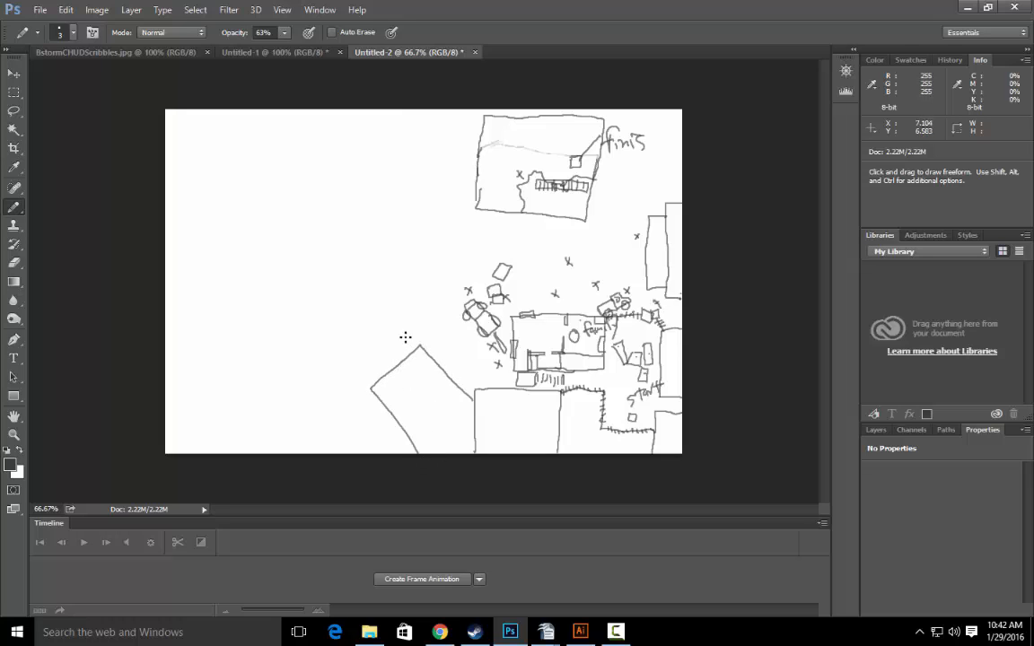
pyautogui.moveTo(406, 333)
pyautogui.mouseDown()
pyautogui.moveTo(368, 330)
pyautogui.moveTo(347, 345)
pyautogui.moveTo(365, 329)
pyautogui.moveTo(326, 370)
pyautogui.moveTo(372, 394)
pyautogui.mouseUp()
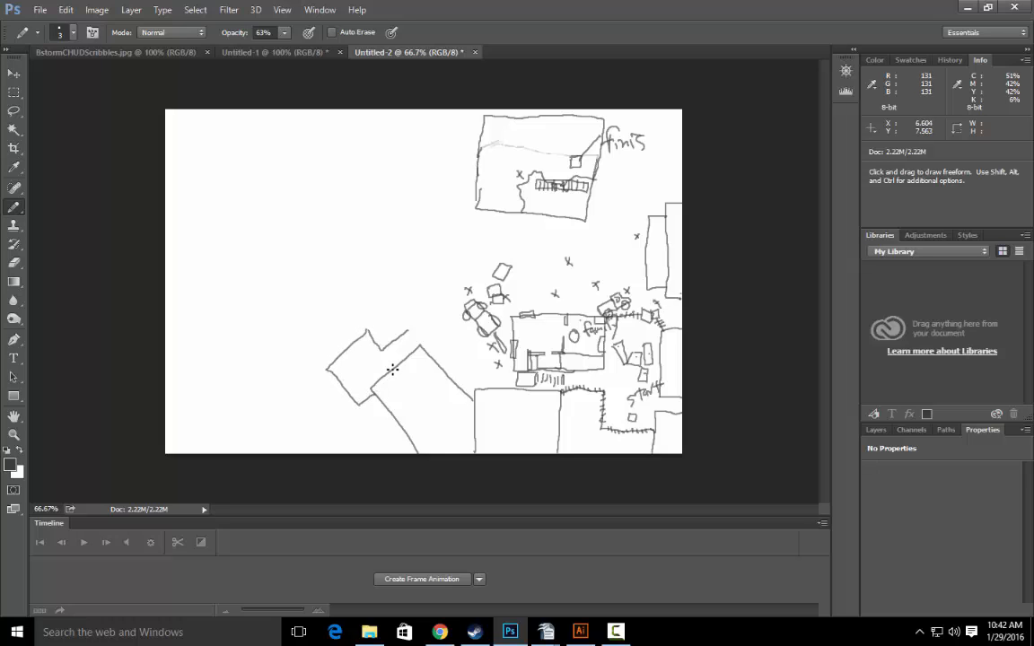
pyautogui.moveTo(409, 331)
pyautogui.mouseDown()
pyautogui.moveTo(363, 278)
pyautogui.moveTo(272, 352)
pyautogui.moveTo(302, 429)
pyautogui.moveTo(333, 425)
pyautogui.mouseUp()
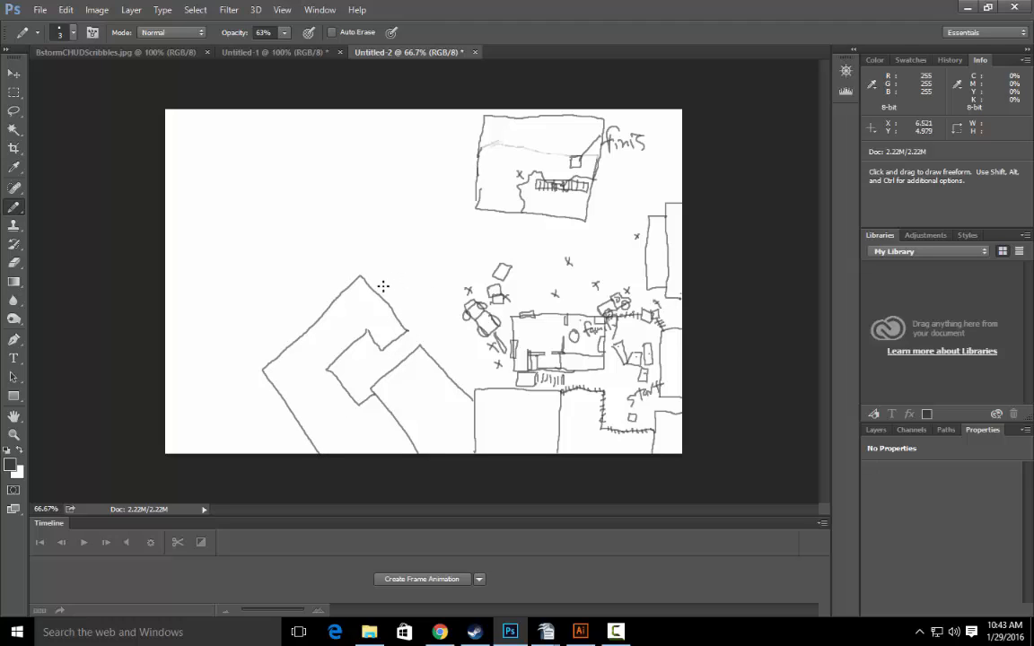
# Outline a slanted rectangular building above the notched one, and another building extending from it to the canvas's upper edge
pyautogui.moveTo(371, 284)
pyautogui.mouseDown()
pyautogui.moveTo(379, 219)
pyautogui.moveTo(413, 200)
pyautogui.moveTo(432, 233)
pyautogui.moveTo(416, 308)
pyautogui.moveTo(393, 311)
pyautogui.mouseUp()
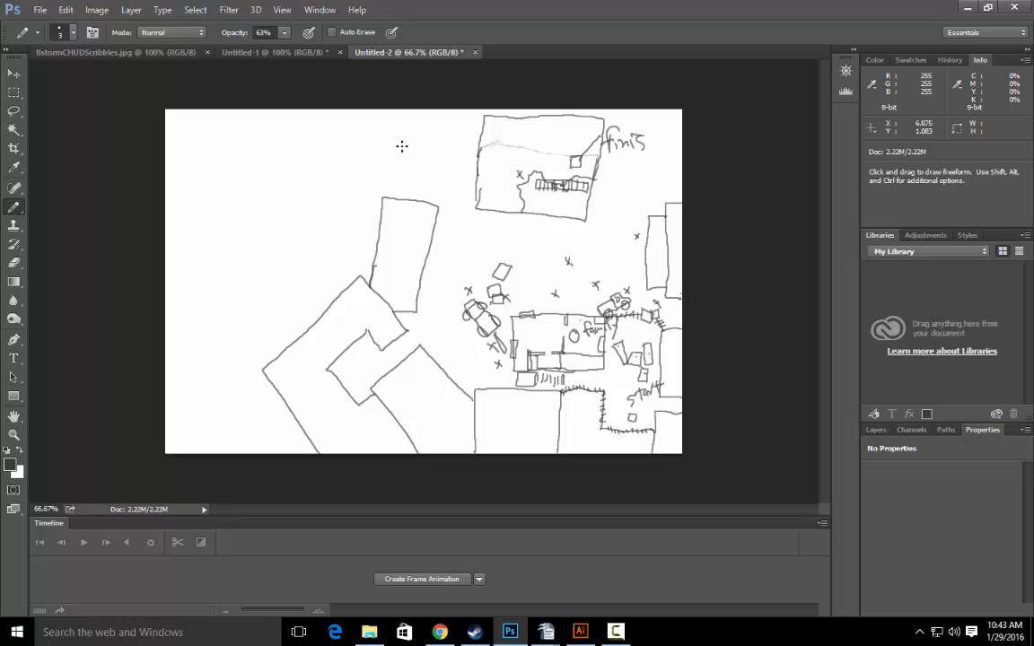
pyautogui.moveTo(402, 147)
pyautogui.mouseDown()
pyautogui.moveTo(406, 198)
pyautogui.moveTo(457, 201)
pyautogui.moveTo(460, 115)
pyautogui.mouseUp()
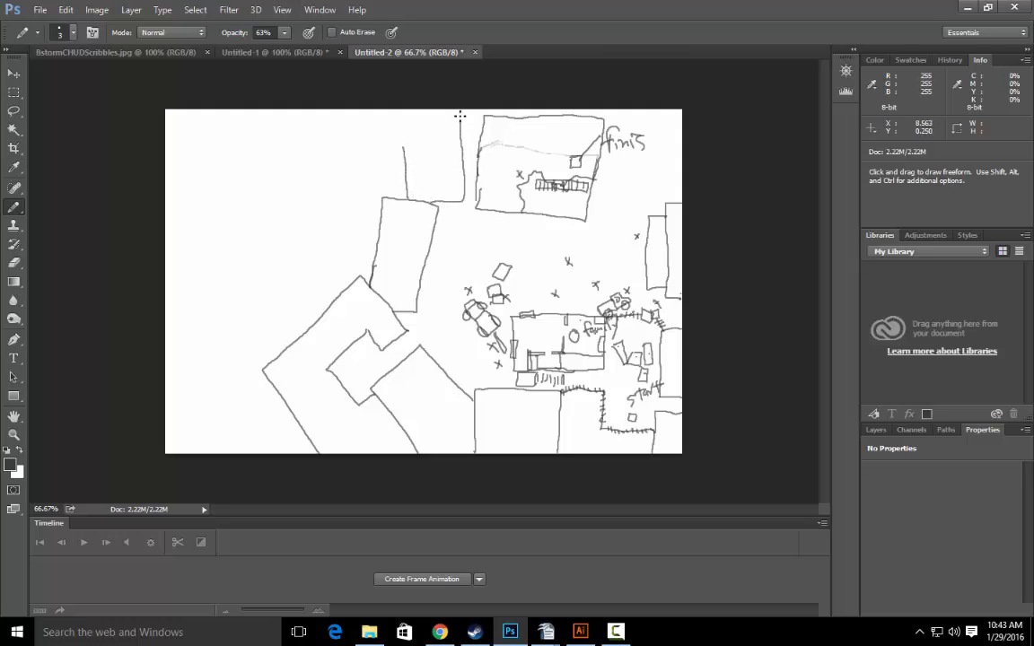
pyautogui.moveTo(404, 151); pyautogui.dragTo(403, 109)
# Draw a hatched fence with a long barrier between the upper buildings and the alley, continued by a row of three boxes
pyautogui.moveTo(511, 242)
pyautogui.mouseDown()
pyautogui.moveTo(557, 243)
pyautogui.moveTo(509, 244)
pyautogui.moveTo(558, 243)
pyautogui.moveTo(508, 239)
pyautogui.moveTo(504, 258)
pyautogui.moveTo(507, 241)
pyautogui.moveTo(539, 238)
pyautogui.moveTo(513, 242)
pyautogui.moveTo(461, 217)
pyautogui.mouseUp()
pyautogui.moveTo(471, 214); pyautogui.dragTo(473, 225)
pyautogui.moveTo(482, 222); pyautogui.dragTo(478, 229)
pyautogui.moveTo(488, 225); pyautogui.dragTo(491, 234)
pyautogui.moveTo(500, 229); pyautogui.dragTo(497, 237)
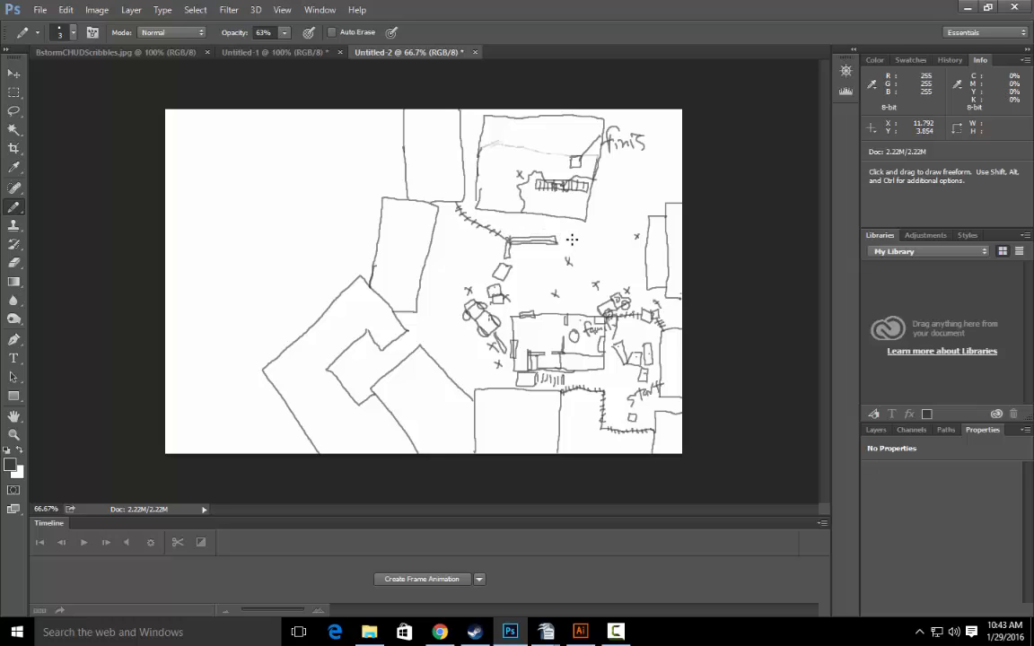
pyautogui.moveTo(573, 240); pyautogui.dragTo(585, 252)
pyautogui.moveTo(592, 253)
pyautogui.mouseDown()
pyautogui.moveTo(614, 270)
pyautogui.moveTo(629, 258)
pyautogui.mouseUp()
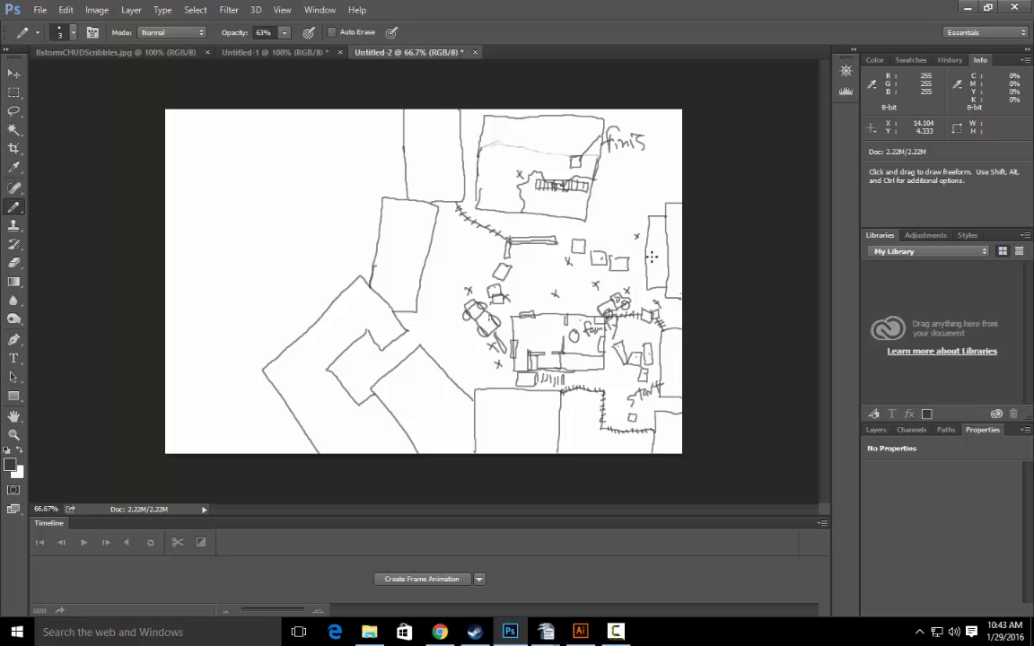
# Mark the blast point on the narrow right-hand building with a filled circle and label it "IGC explosion"
pyautogui.moveTo(649, 256)
pyautogui.mouseDown()
pyautogui.moveTo(643, 162)
pyautogui.moveTo(640, 174)
pyautogui.mouseUp()
pyautogui.moveTo(642, 162); pyautogui.dragTo(649, 168)
pyautogui.moveTo(660, 161)
pyautogui.mouseDown()
pyautogui.moveTo(638, 184)
pyautogui.moveTo(679, 173)
pyautogui.mouseUp()
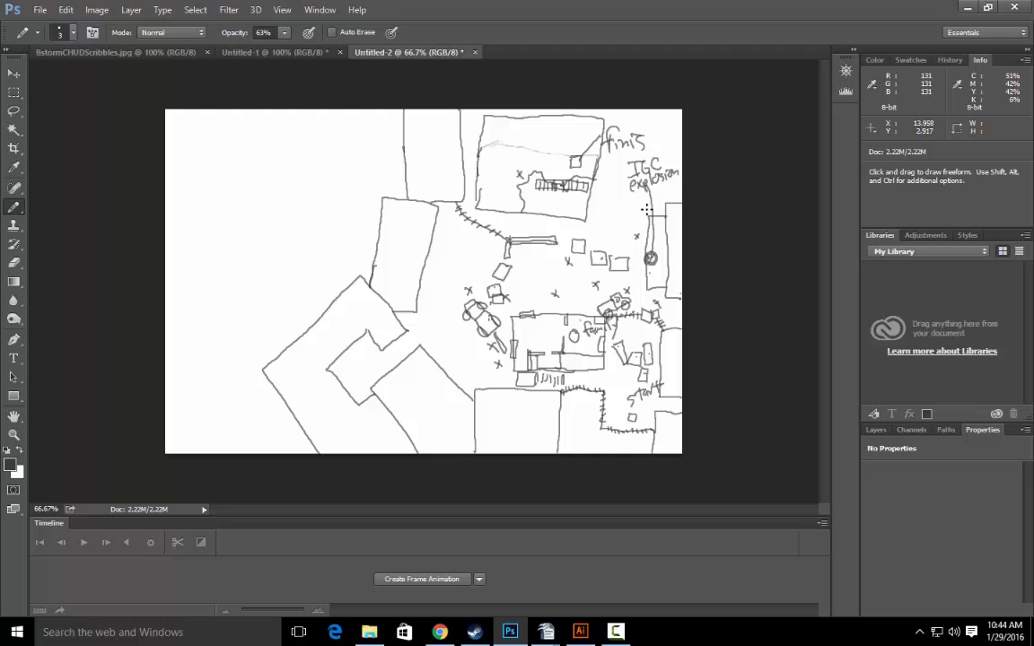
# Sketch an X mark and a trail of debris boxes from the explosion building to the finish building's lower right corner
pyautogui.moveTo(647, 210); pyautogui.dragTo(642, 216)
pyautogui.moveTo(642, 210)
pyautogui.mouseDown()
pyautogui.moveTo(595, 209)
pyautogui.moveTo(591, 222)
pyautogui.moveTo(606, 212)
pyautogui.moveTo(623, 223)
pyautogui.mouseUp()
pyautogui.moveTo(622, 223); pyautogui.dragTo(618, 233)
pyautogui.moveTo(618, 233)
pyautogui.mouseDown()
pyautogui.moveTo(602, 230)
pyautogui.moveTo(604, 219)
pyautogui.moveTo(634, 229)
pyautogui.mouseUp()
pyautogui.moveTo(634, 228); pyautogui.dragTo(630, 215)
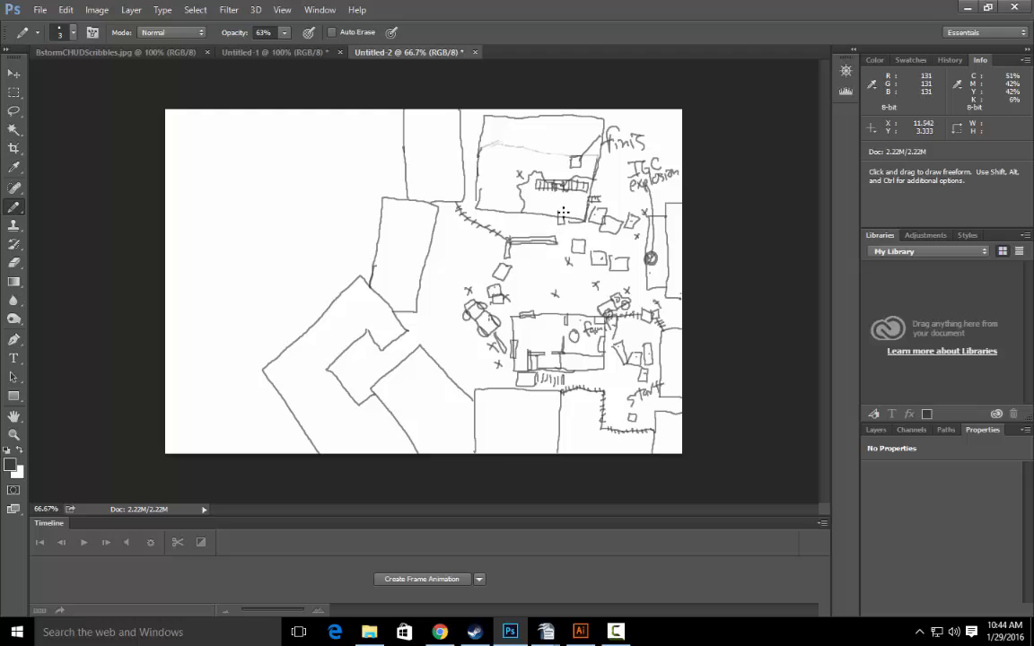
# Add boxes and planks along the finish building's lower wall, and link the path inside it to an "IGC" label
pyautogui.moveTo(559, 213)
pyautogui.mouseDown()
pyautogui.moveTo(548, 241)
pyautogui.moveTo(576, 221)
pyautogui.mouseUp()
pyautogui.moveTo(562, 201); pyautogui.dragTo(588, 202)
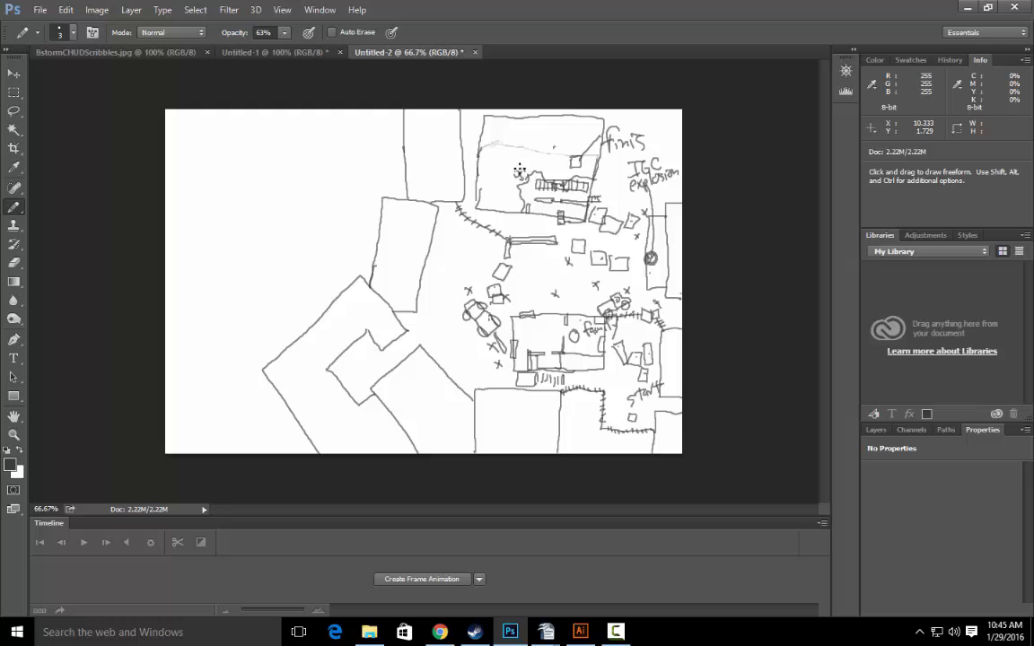
pyautogui.moveTo(529, 199); pyautogui.dragTo(456, 239)
pyautogui.moveTo(448, 240)
pyautogui.mouseDown()
pyautogui.moveTo(447, 250)
pyautogui.moveTo(481, 244)
pyautogui.mouseUp()
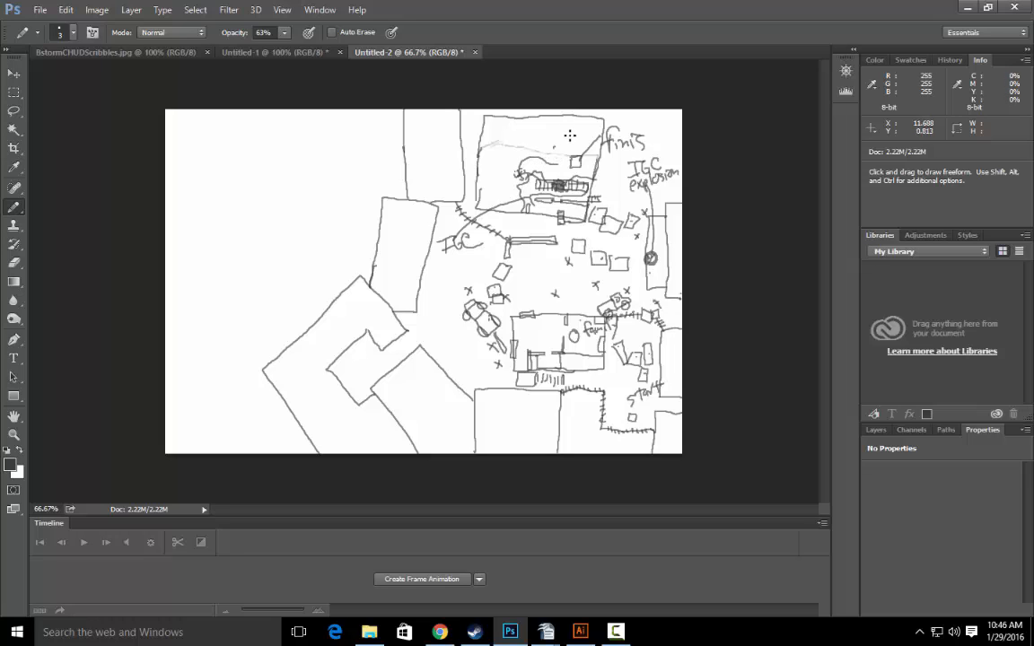
# Draw an upright box near the finish building's upper right corner and label it "finis" with a leader line
pyautogui.moveTo(570, 127)
pyautogui.mouseDown()
pyautogui.moveTo(577, 145)
pyautogui.moveTo(576, 127)
pyautogui.moveTo(598, 131)
pyautogui.mouseUp()
pyautogui.moveTo(597, 123); pyautogui.dragTo(622, 125)
pyautogui.moveTo(627, 118); pyautogui.dragTo(634, 117)
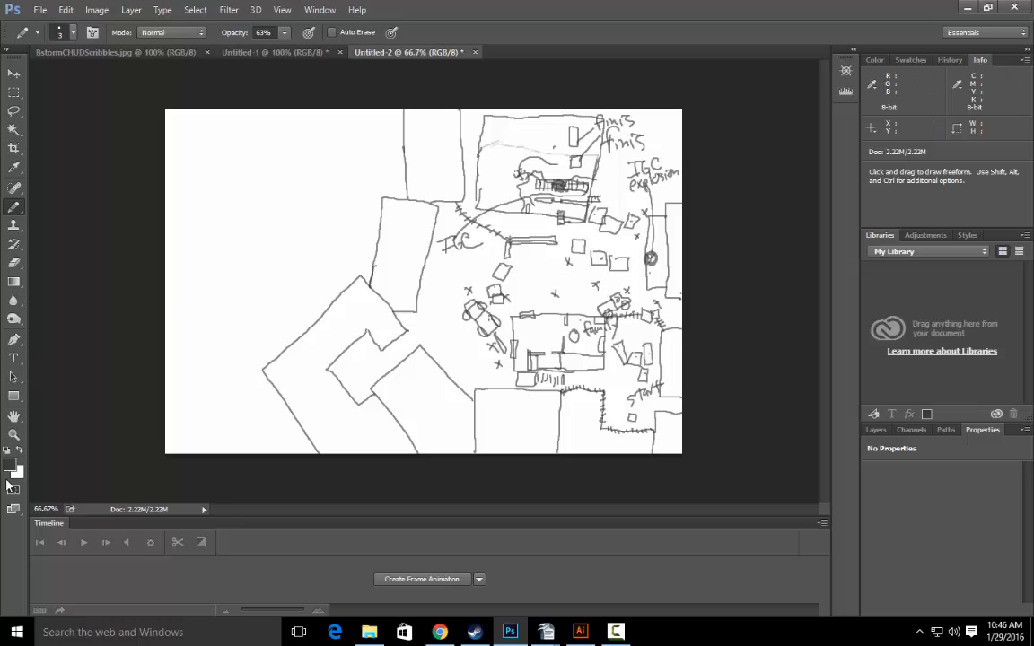
# Paint over the original finish box, its leader line and lower "finis" label in white with a 12 px pencil
pyautogui.click(20, 450)
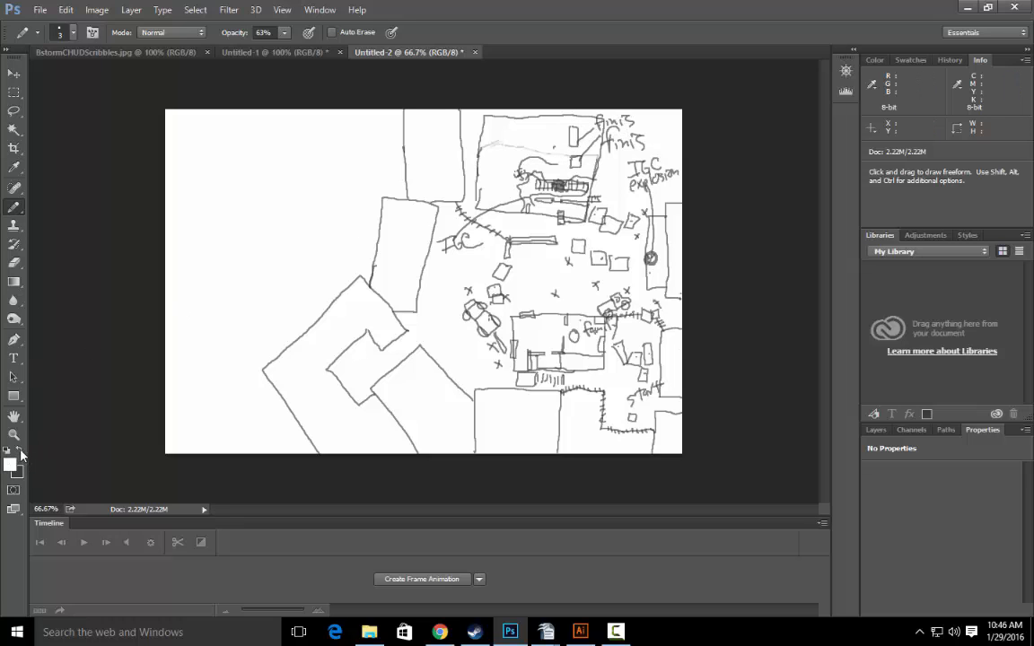
pyautogui.click(73, 33)
pyautogui.moveTo(84, 78); pyautogui.dragTo(86, 77)
pyautogui.click(556, 164)
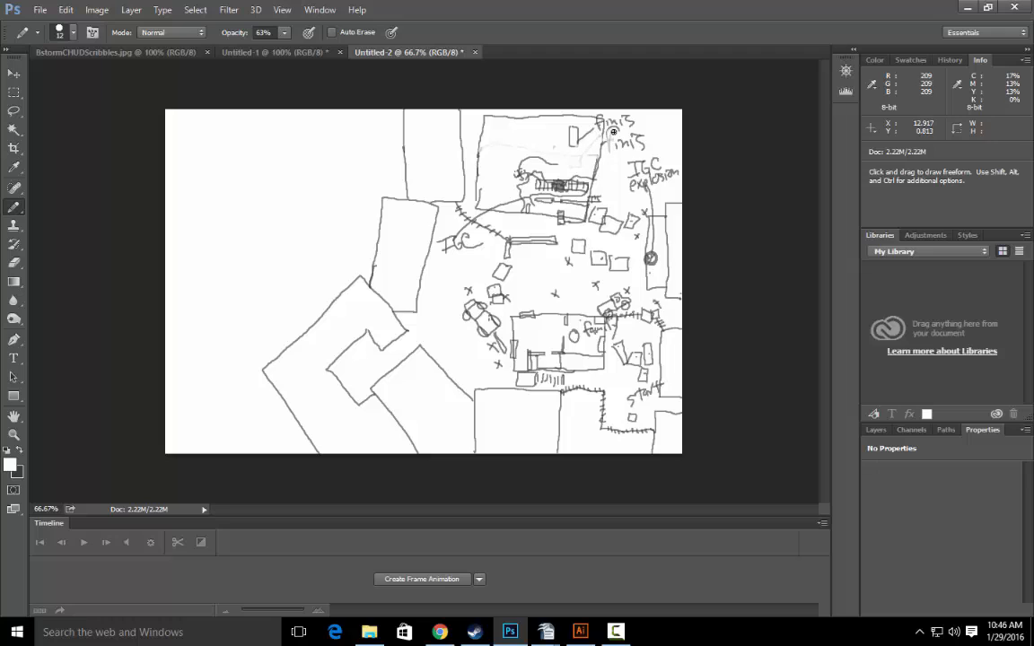
pyautogui.moveTo(607, 137)
pyautogui.mouseDown()
pyautogui.moveTo(651, 150)
pyautogui.moveTo(635, 132)
pyautogui.moveTo(628, 140)
pyautogui.moveTo(611, 137)
pyautogui.mouseUp()
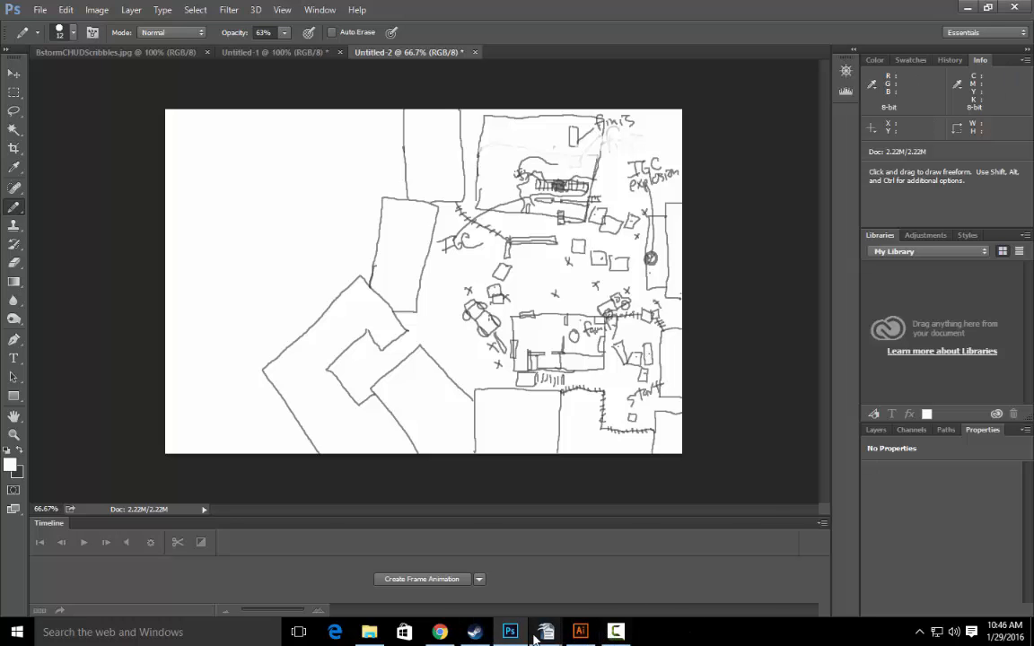
# Review the mission walkthrough in OpenOffice Writer against the level timeline in Illustrator, and return to the Photoshop sketch
pyautogui.moveTo(546, 631)
pyautogui.click(371, 518)
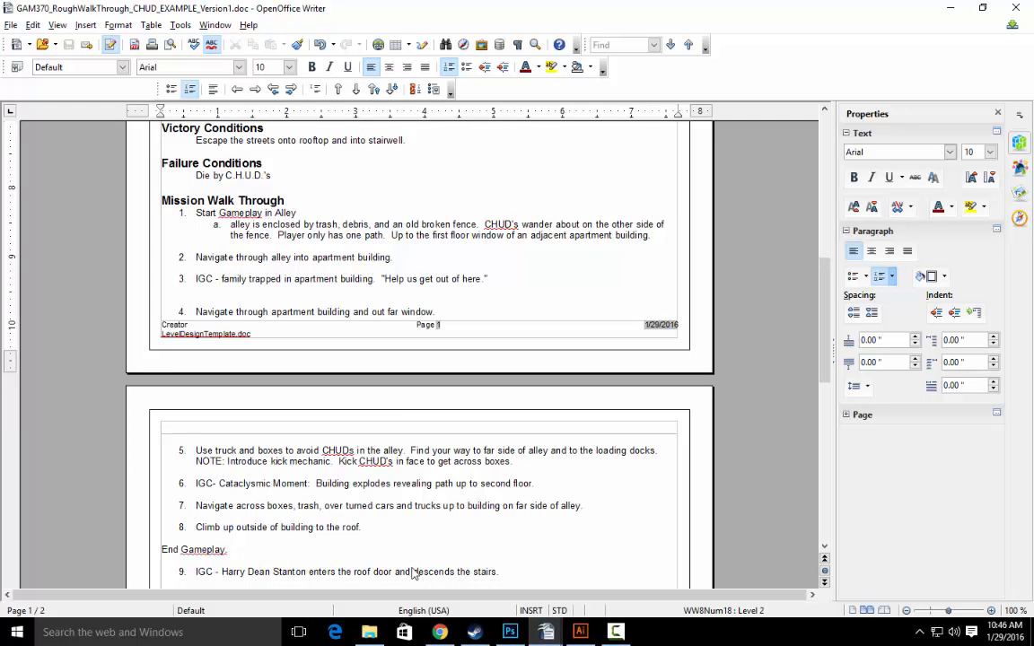
pyautogui.scroll(-3, 378, 459)
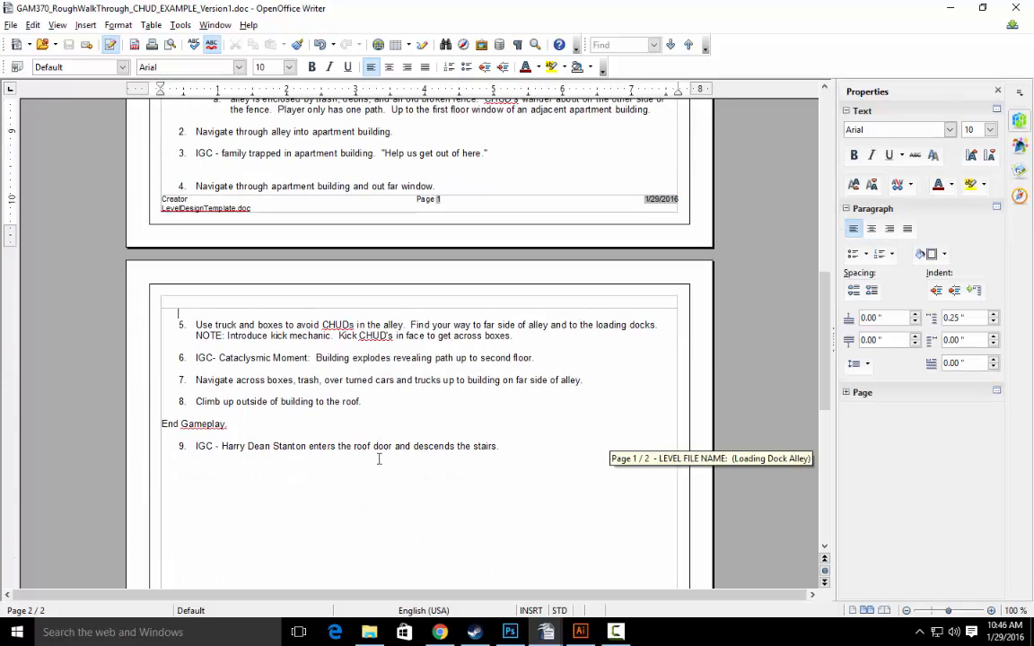
pyautogui.click(581, 634)
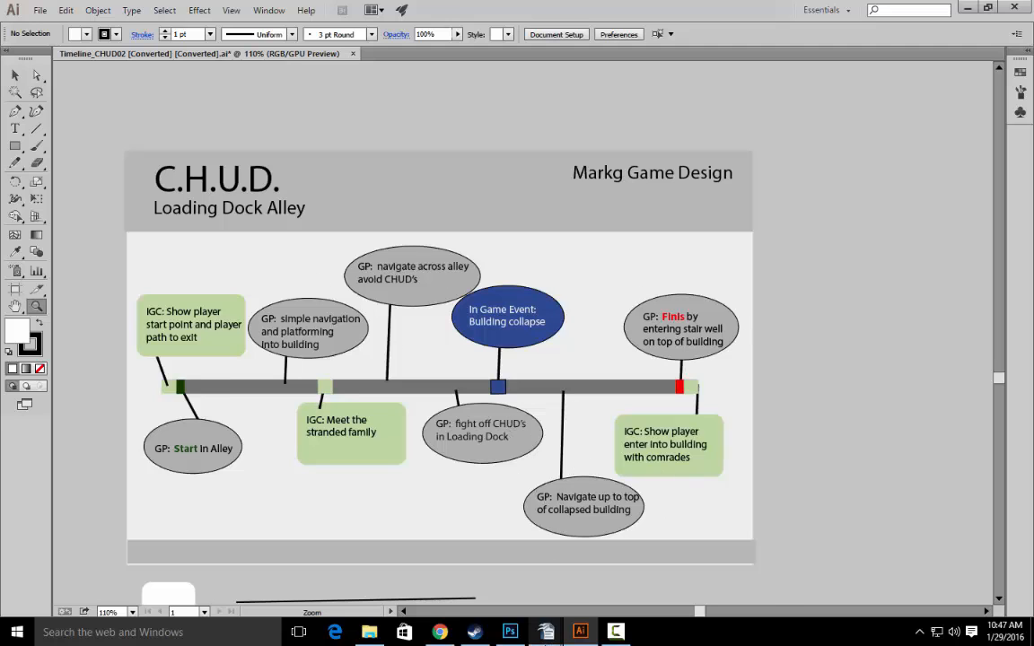
pyautogui.moveTo(546, 634)
pyautogui.click(387, 565)
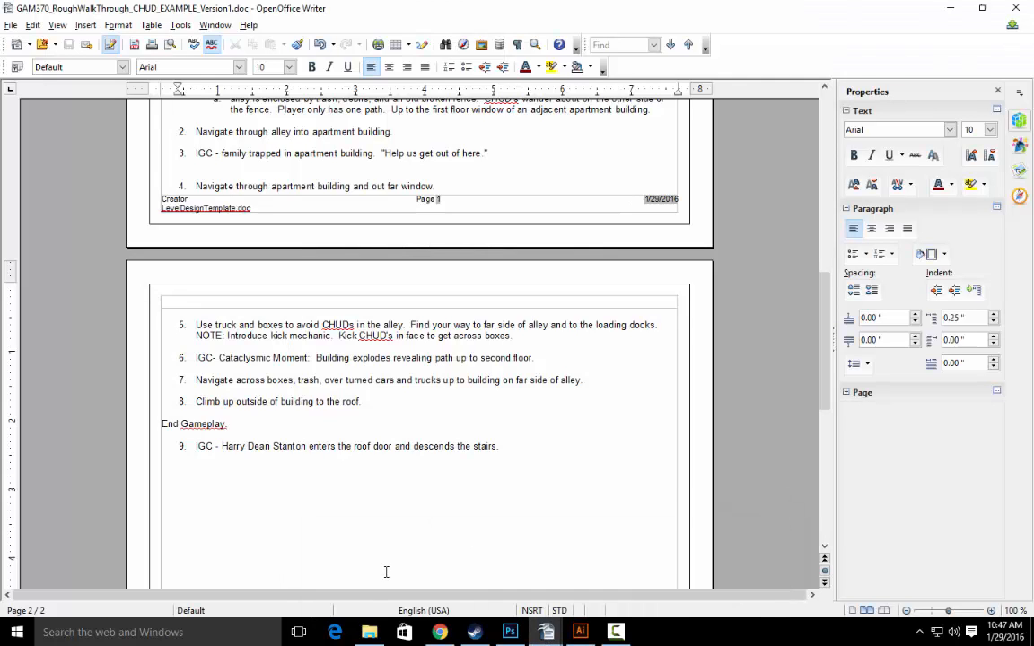
pyautogui.click(518, 634)
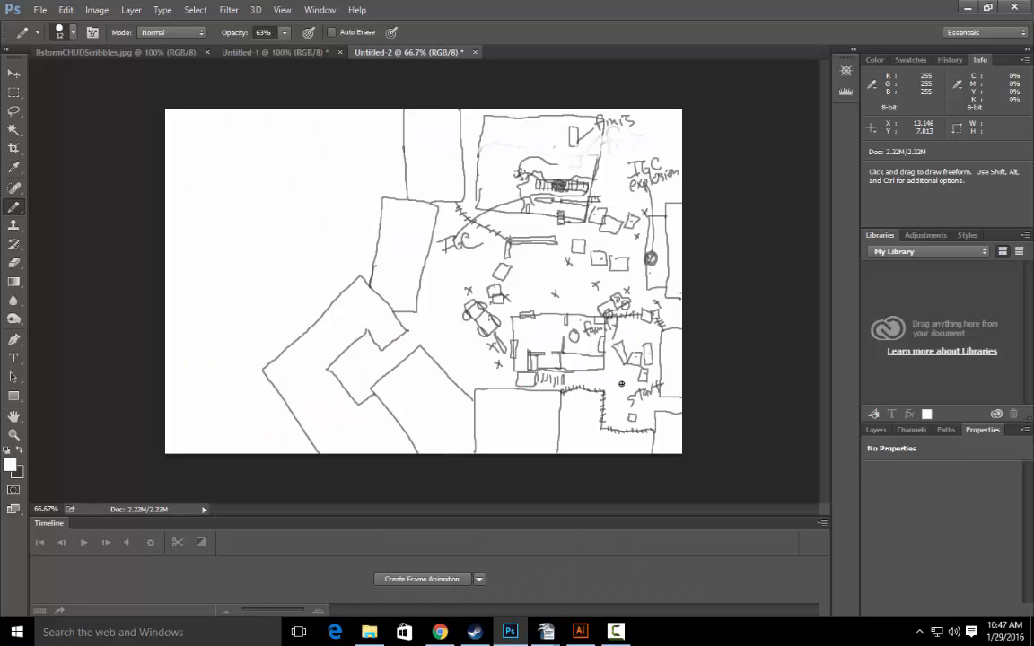